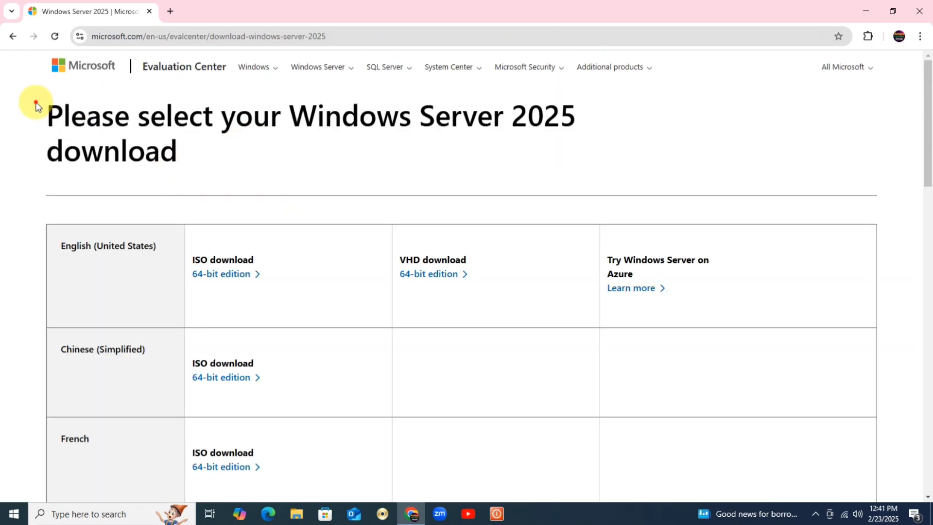
Examine the languages and download formats offered on the Windows Server 2025 download page.
left_click_drag(43, 104, 186, 162)
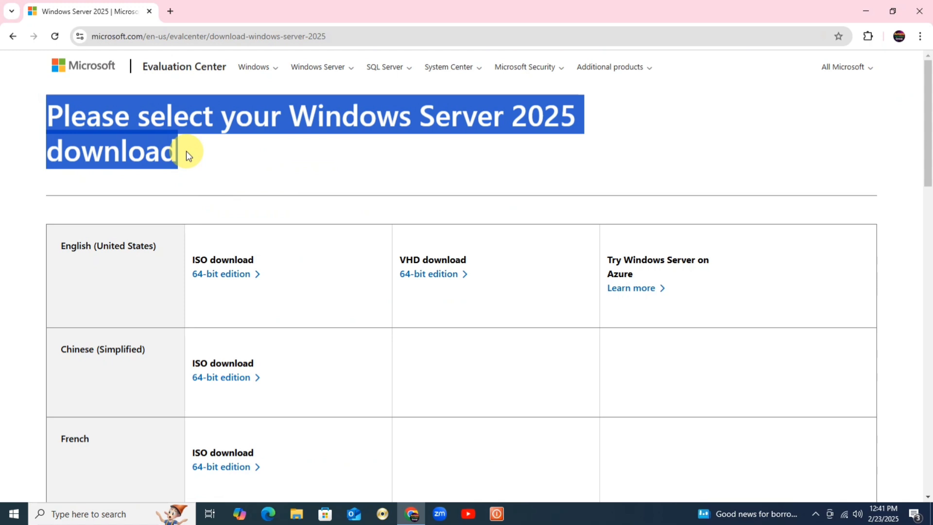
scroll(197, 201, "down", 1)
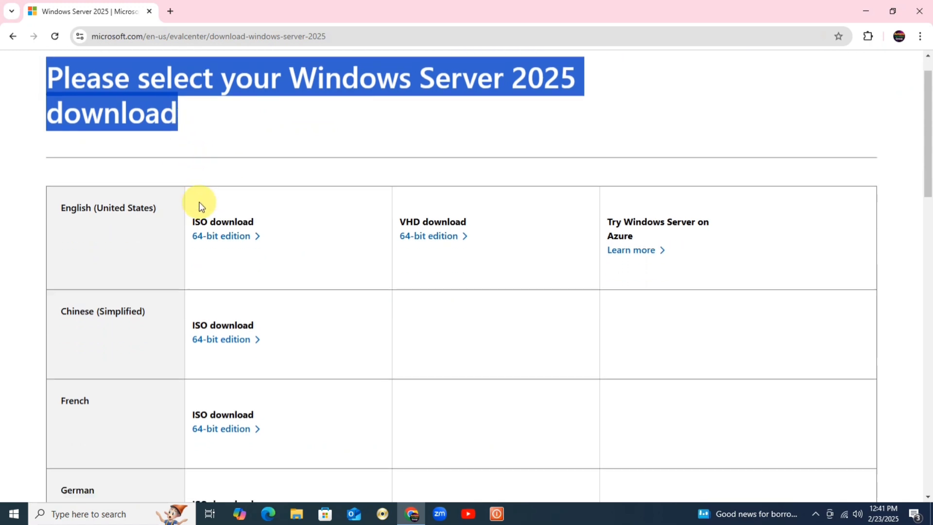
left_click_drag(60, 190, 174, 241)
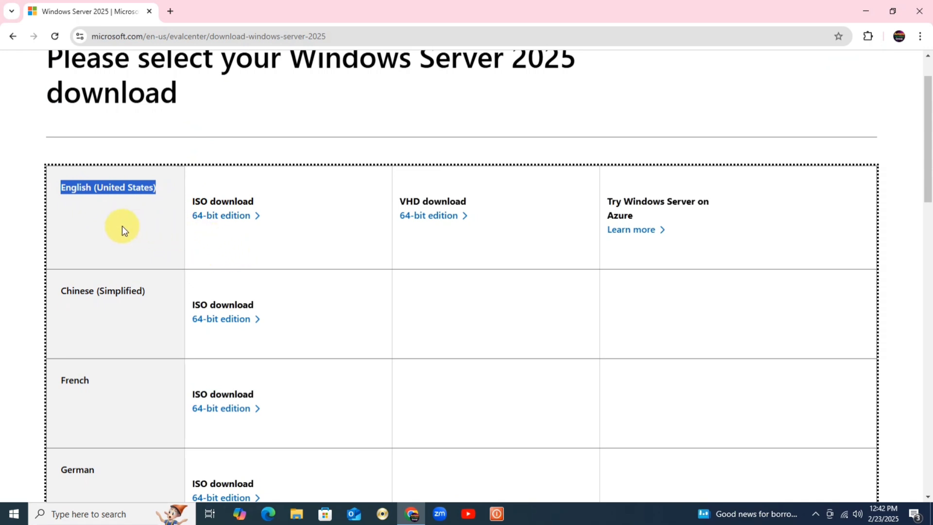
left_click_drag(93, 203, 159, 191)
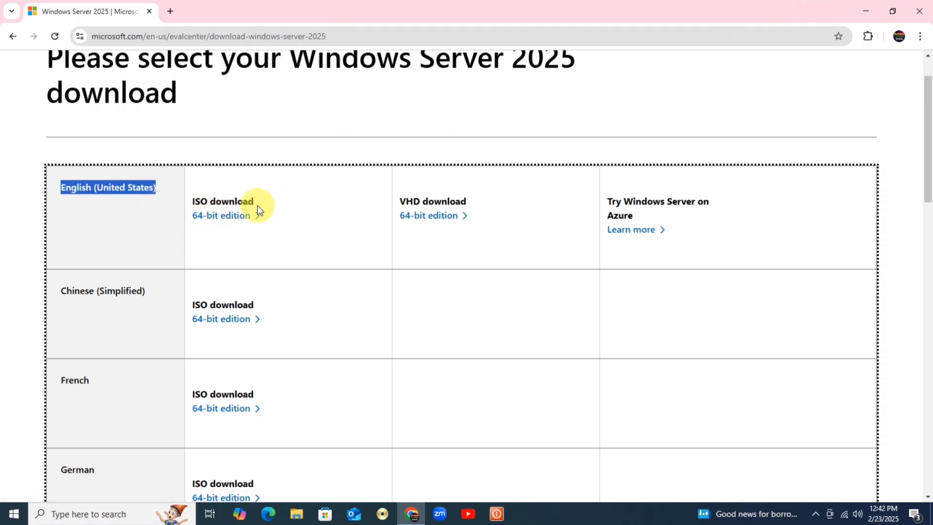
scroll(101, 292, "down", 1)
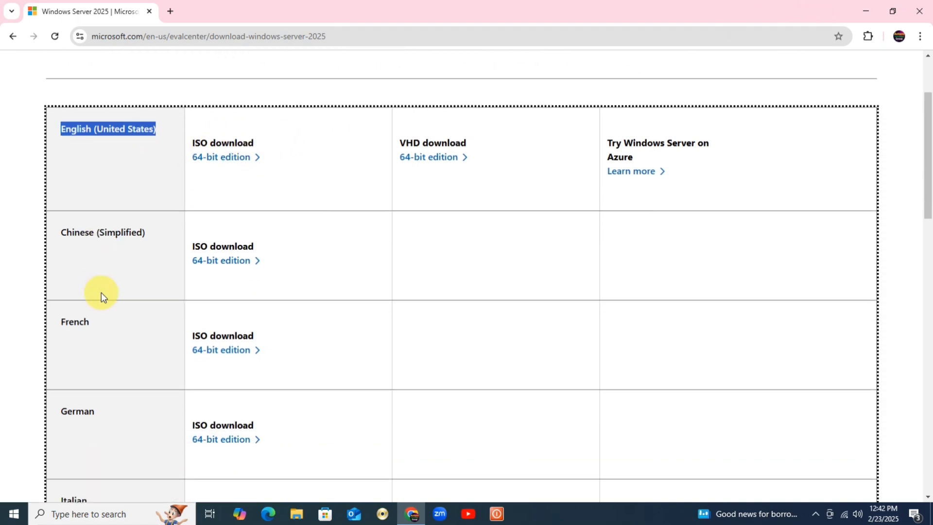
scroll(102, 267, "down", 2)
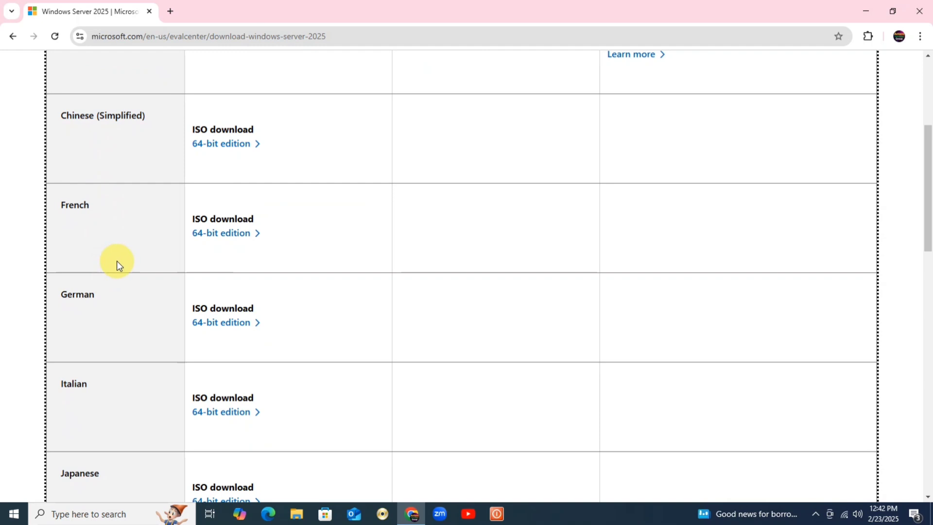
scroll(117, 260, "down", 5)
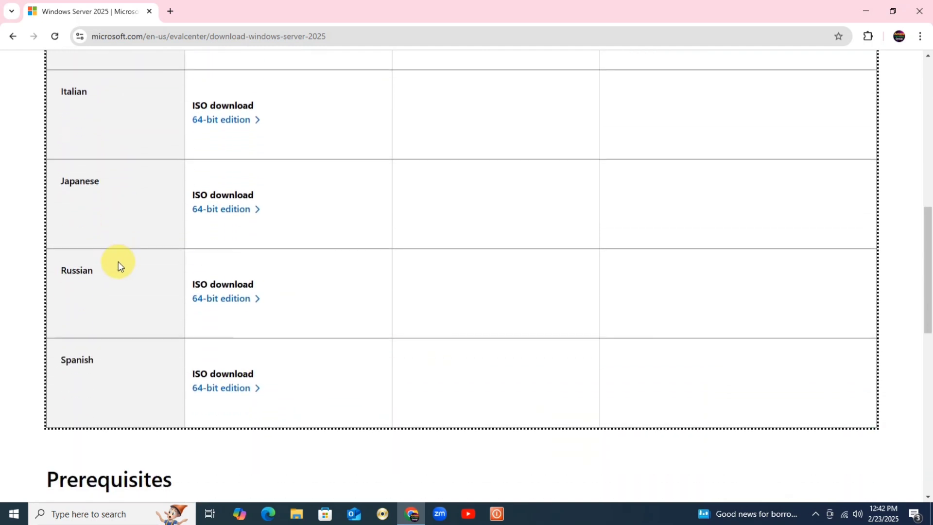
scroll(131, 268, "up", 6)
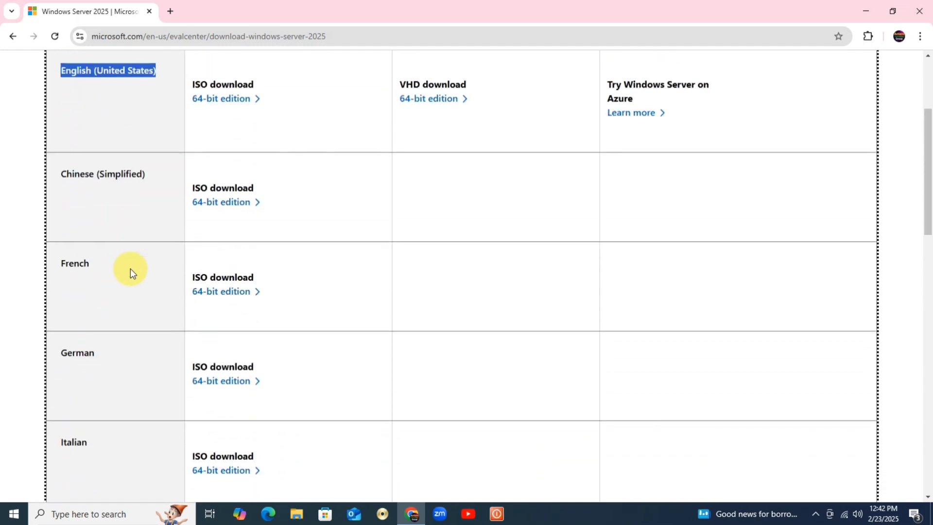
scroll(130, 268, "up", 3)
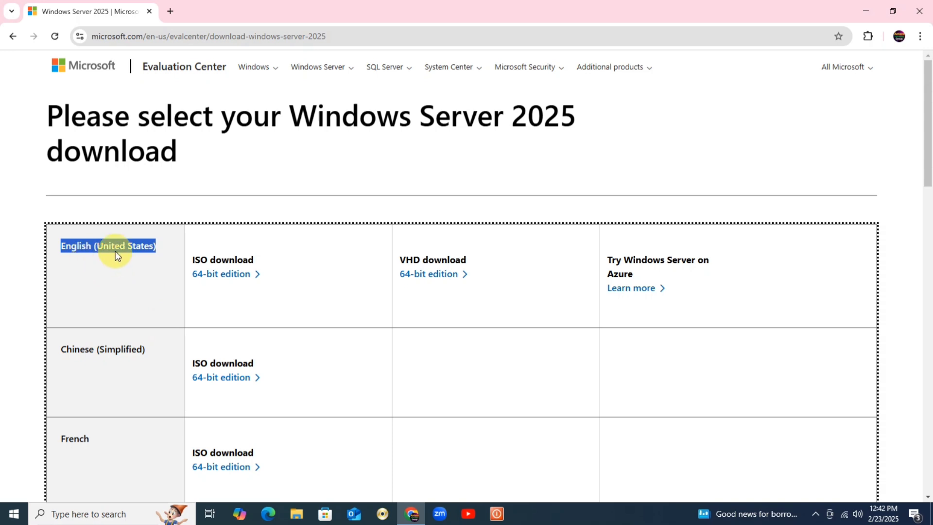
Start the English (United States) 64-bit ISO download, cancel it in the recent downloads, and close the browser.
left_click(229, 274)
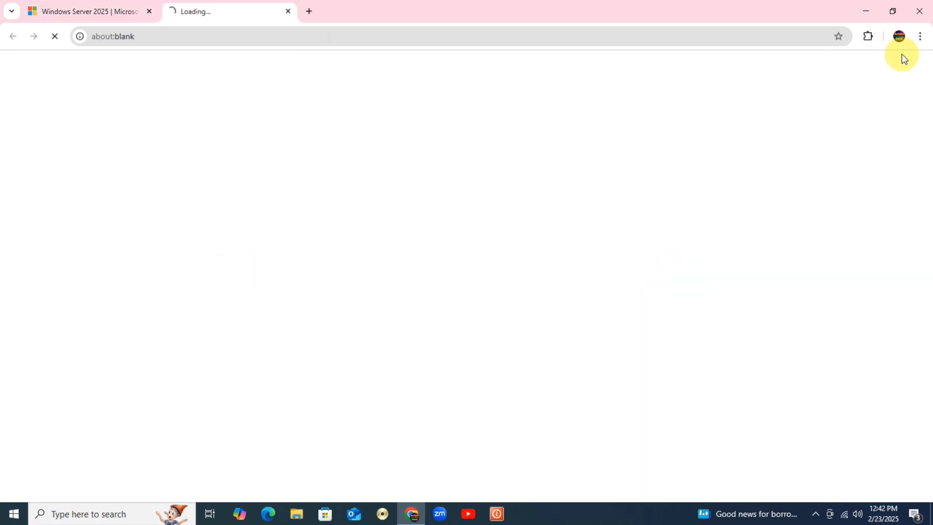
left_click(880, 38)
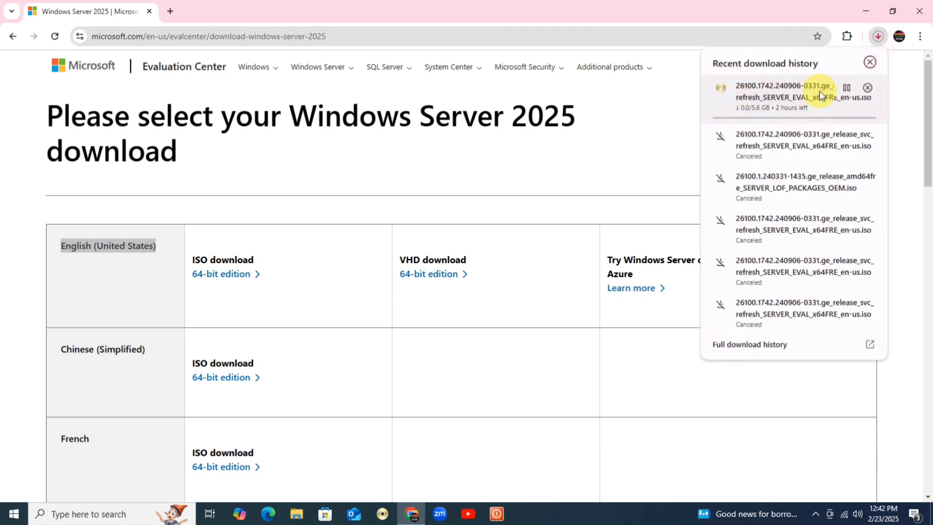
left_click(868, 89)
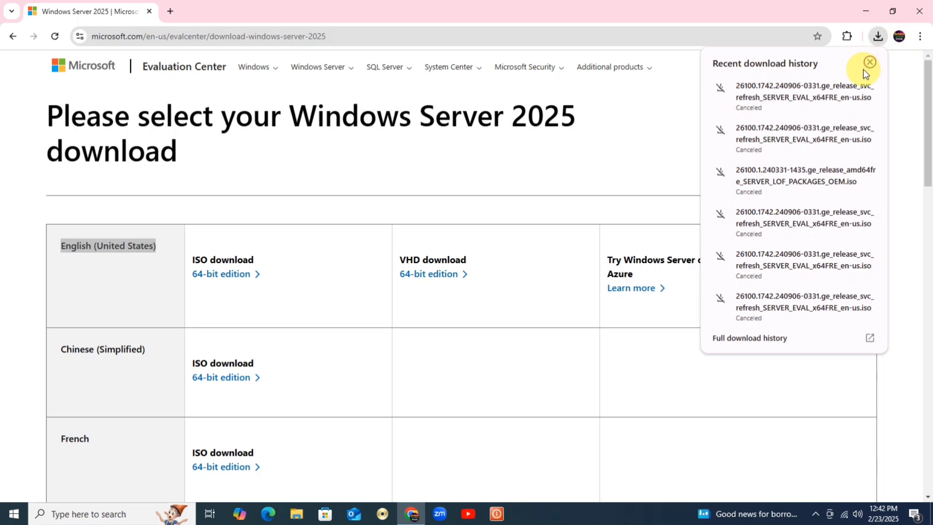
left_click(869, 62)
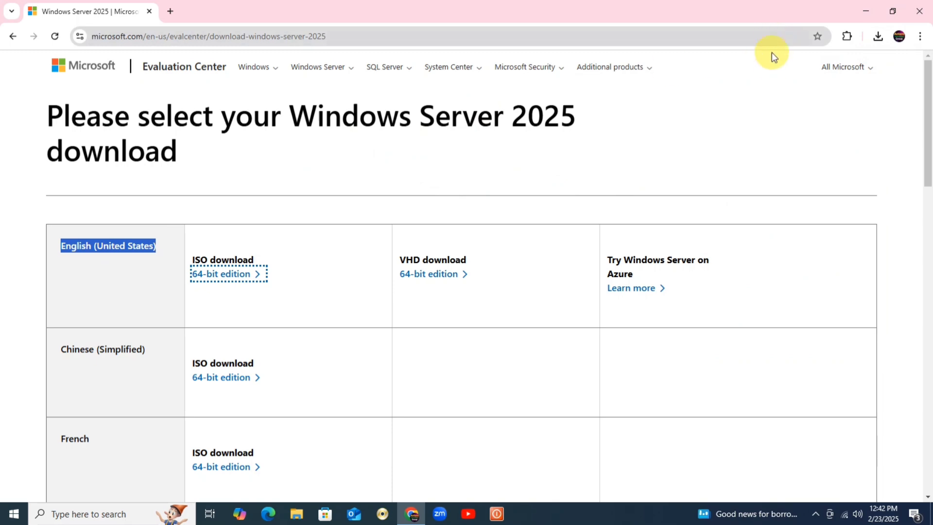
left_click(916, 11)
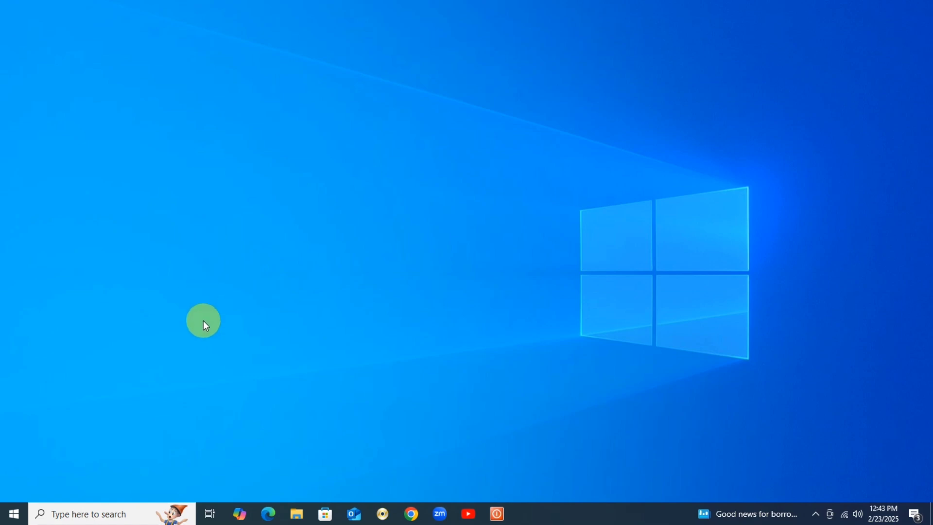
Switch to Hyper-V Manager and start the wizard for a new virtual machine.
left_click(104, 512)
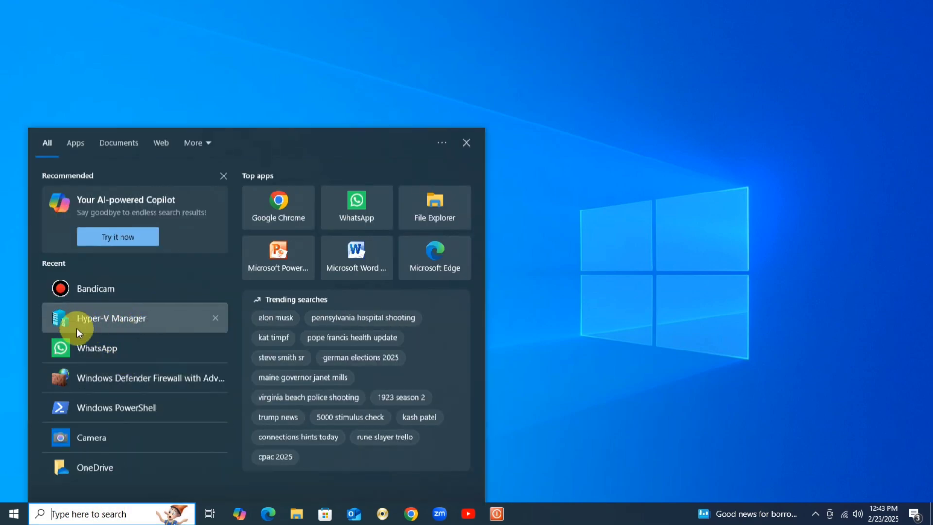
left_click(126, 319)
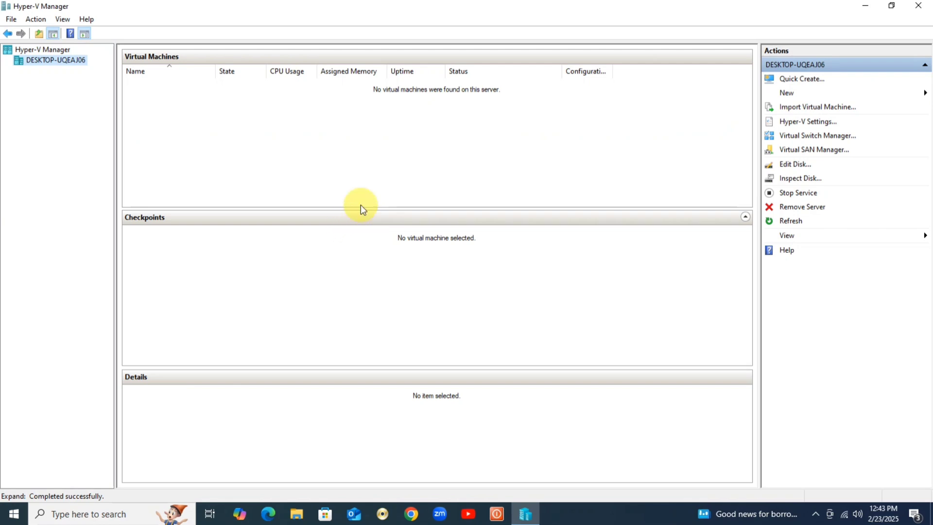
left_click(262, 161)
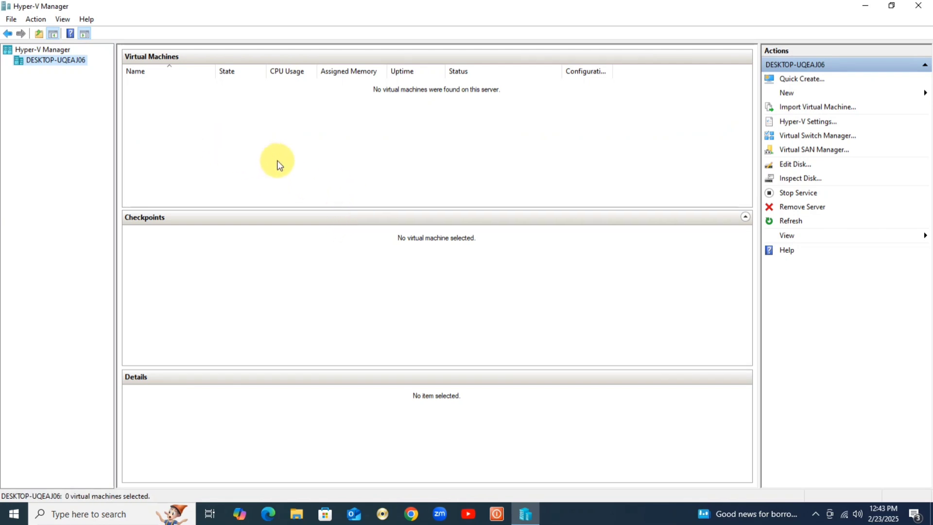
left_click(803, 93)
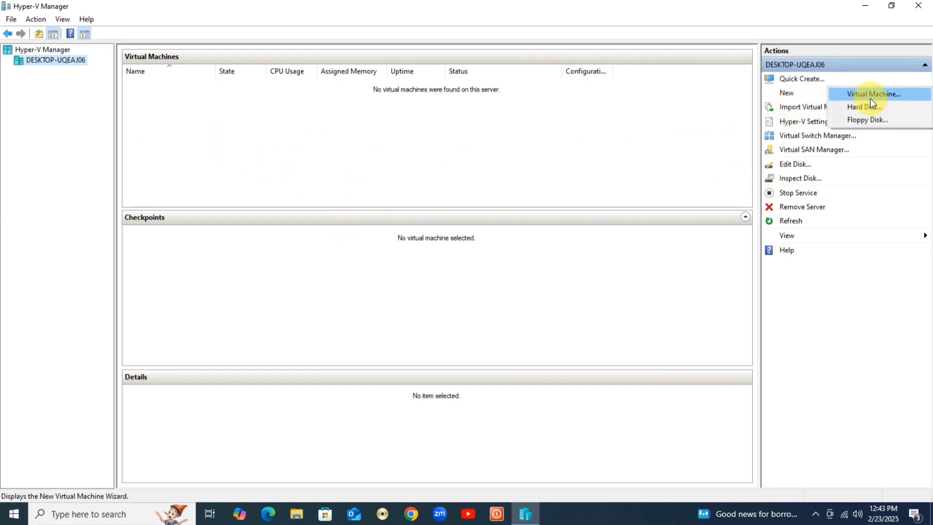
left_click(869, 94)
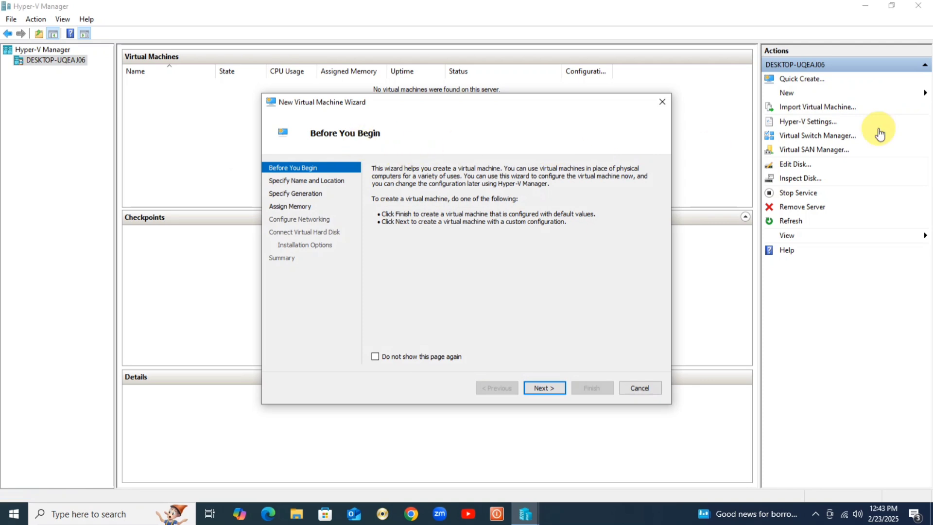
left_click_drag(442, 108, 419, 124)
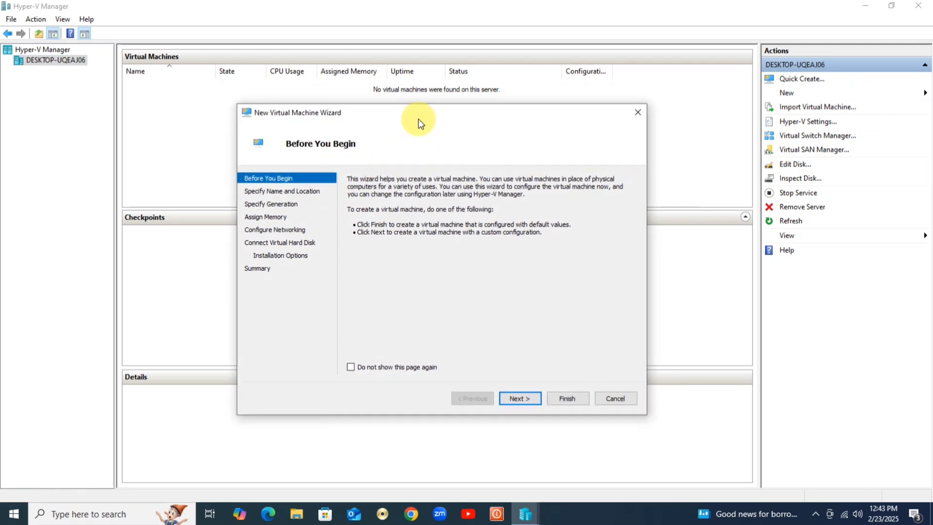
Name the virtual machine Server 2025 and accept Generation 1.
left_click(513, 398)
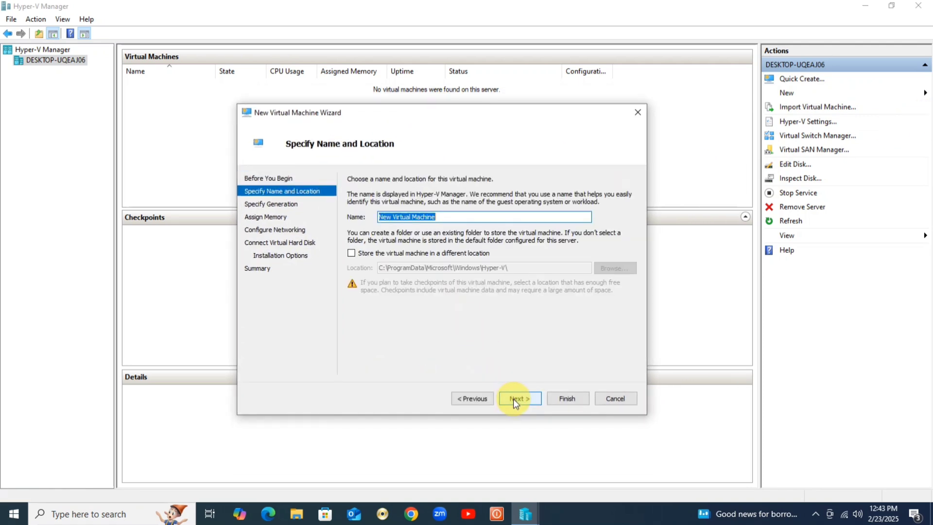
type("Ser")
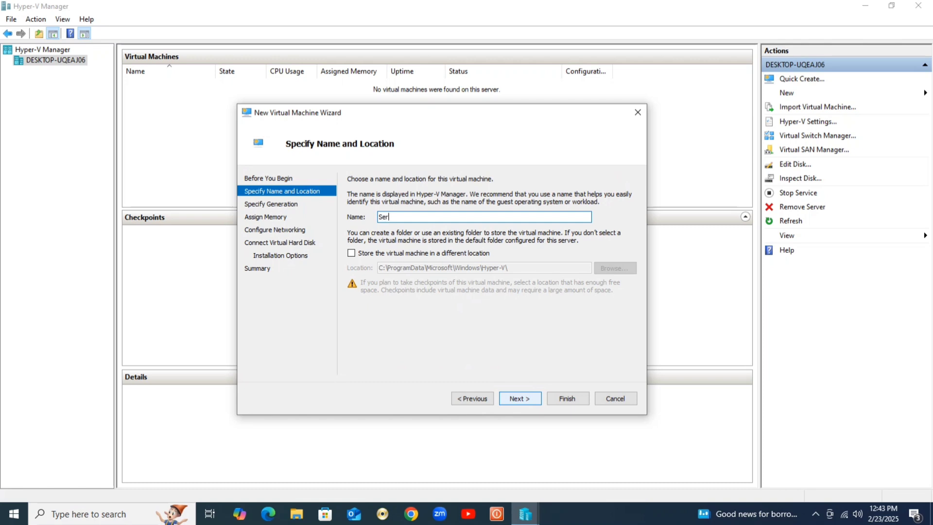
type("ver 2025")
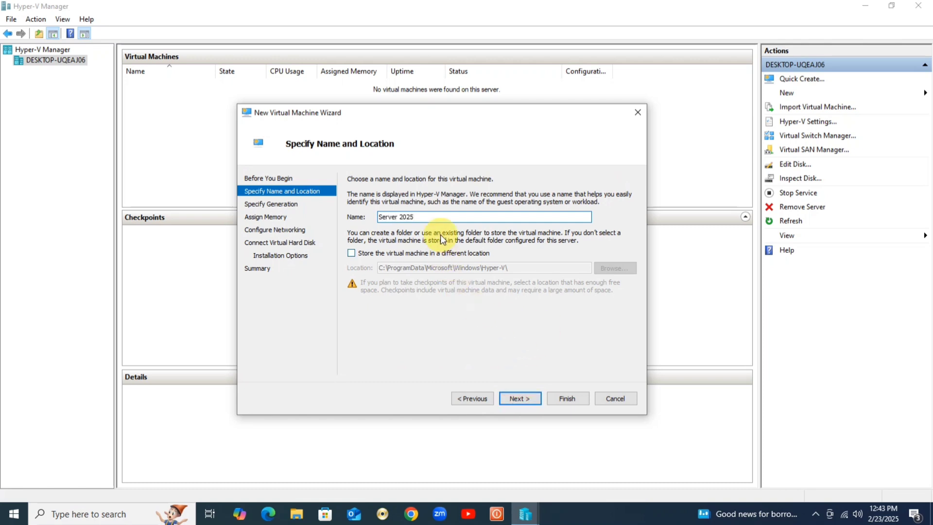
left_click_drag(414, 216, 339, 217)
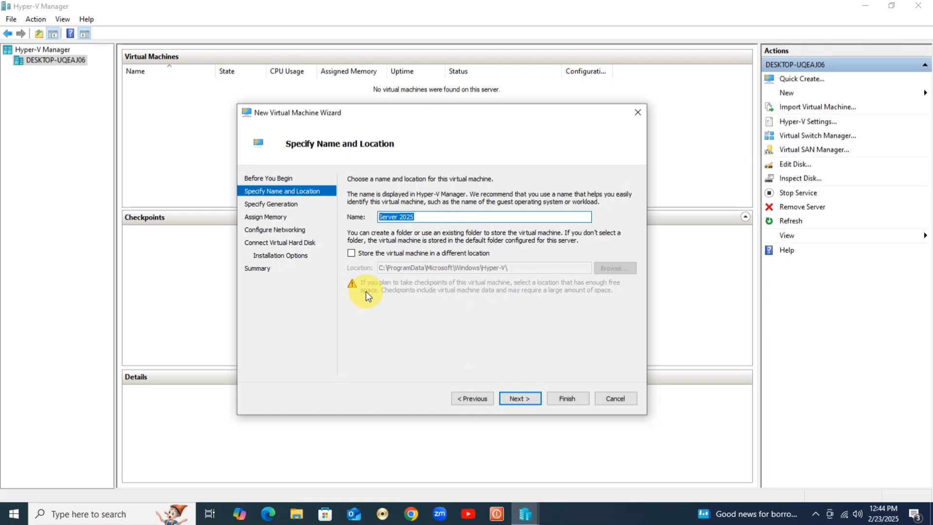
left_click(519, 396)
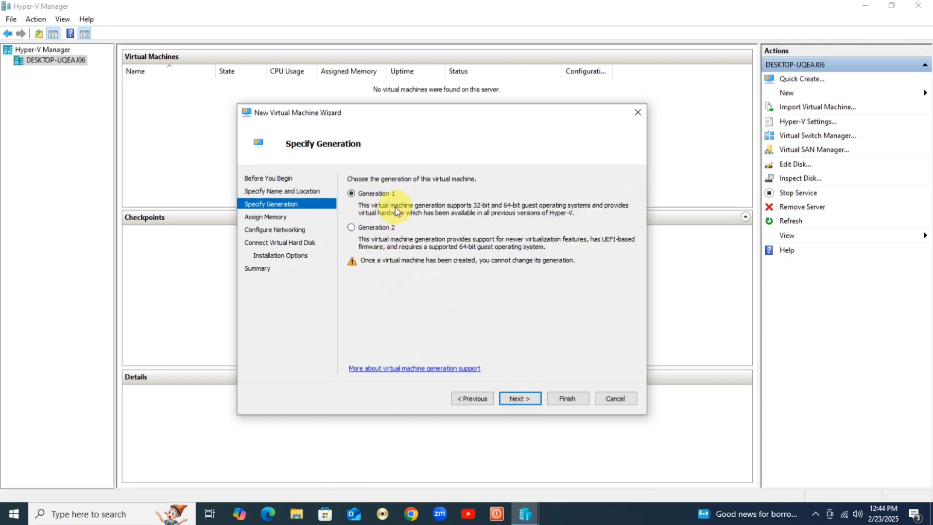
left_click(525, 401)
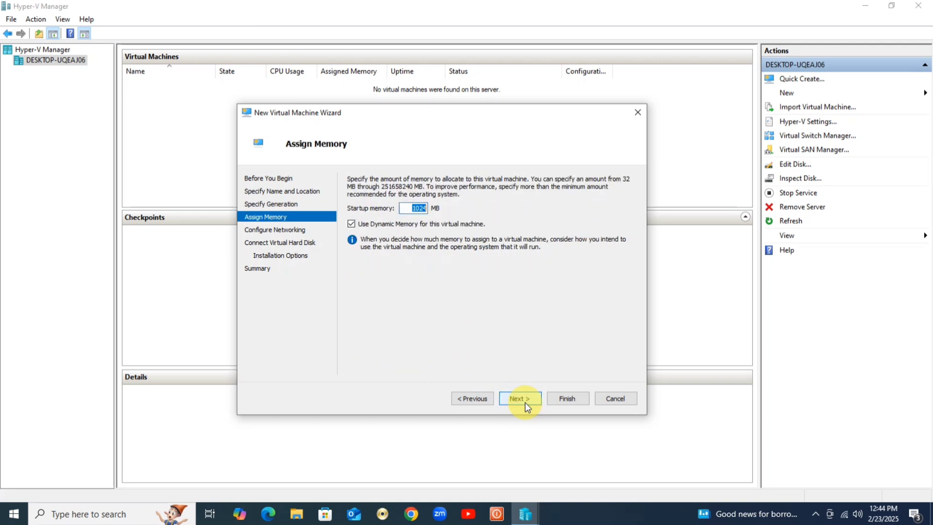
Assign 3000 MB of startup memory with Dynamic Memory disabled and continue to the networking settings.
type("3")
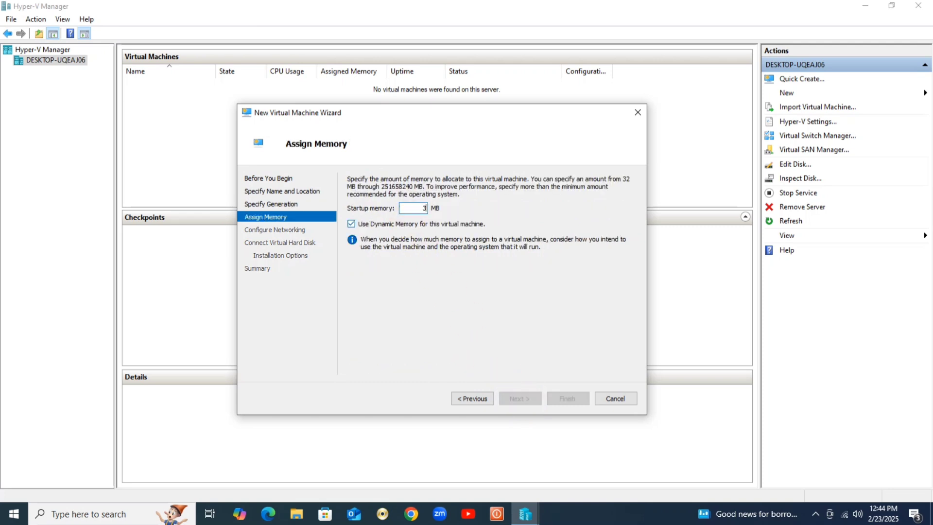
type("000")
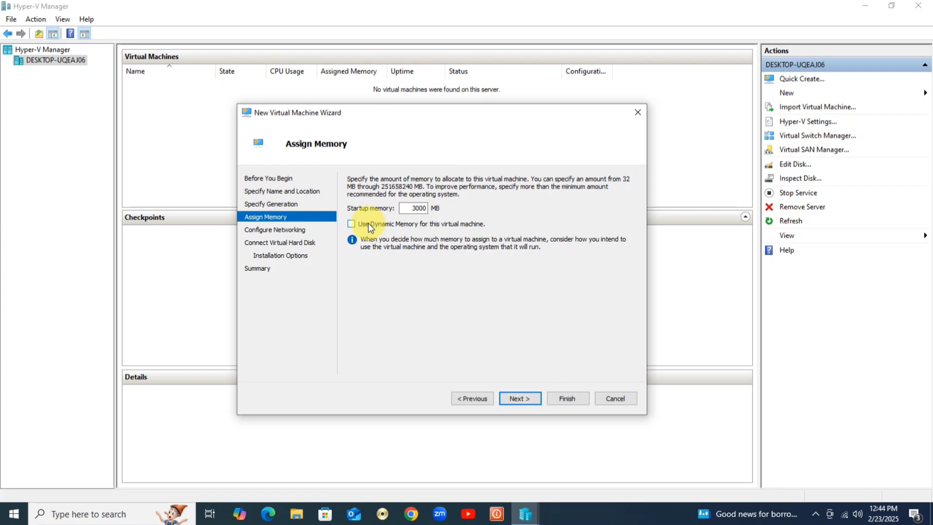
double_click(415, 208)
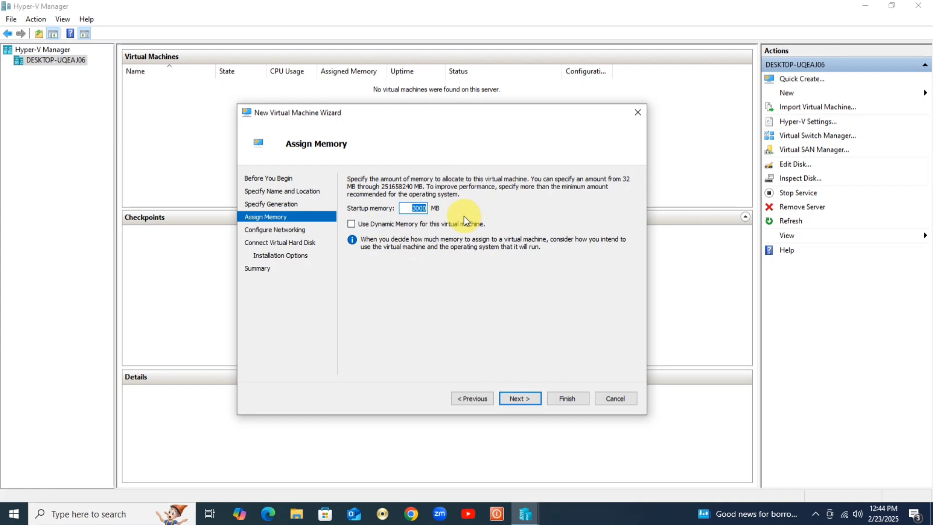
left_click(522, 399)
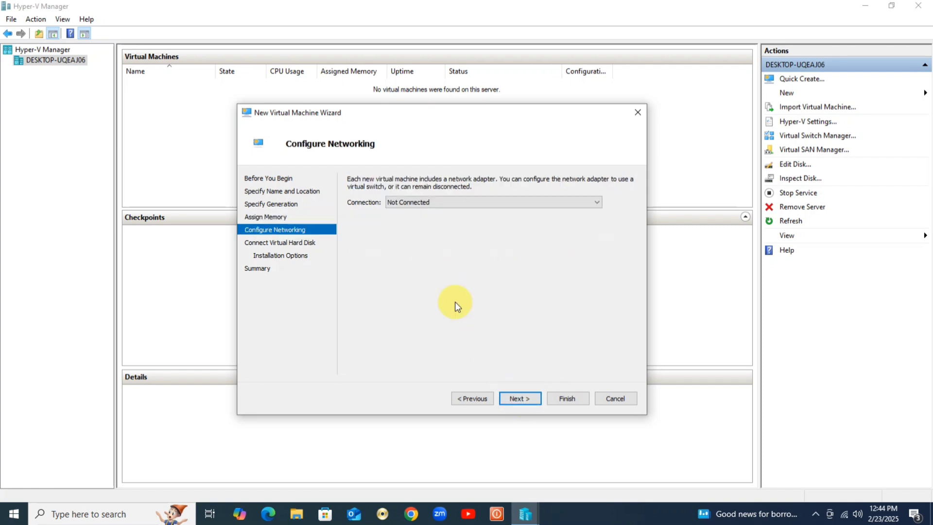
Connect the virtual machine's network adapter to Default Switch and continue to the virtual hard disk settings.
left_click(403, 207)
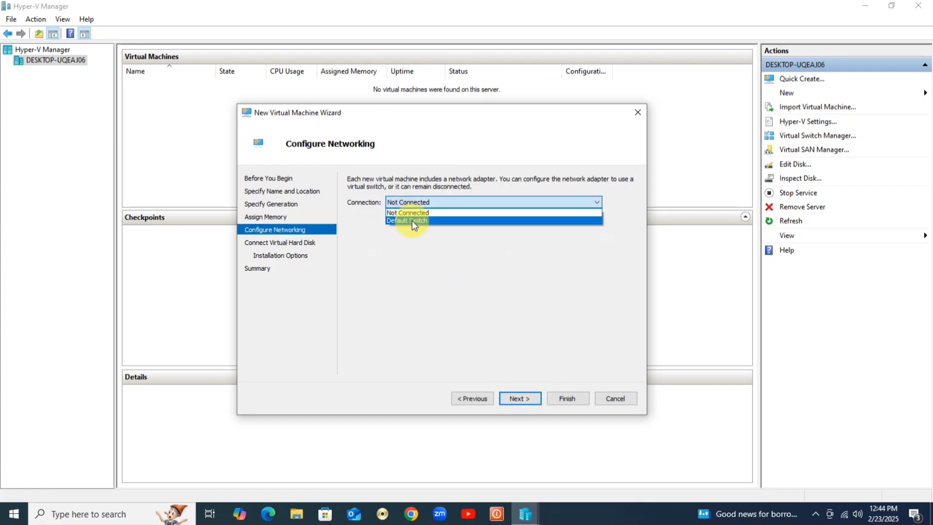
left_click(414, 221)
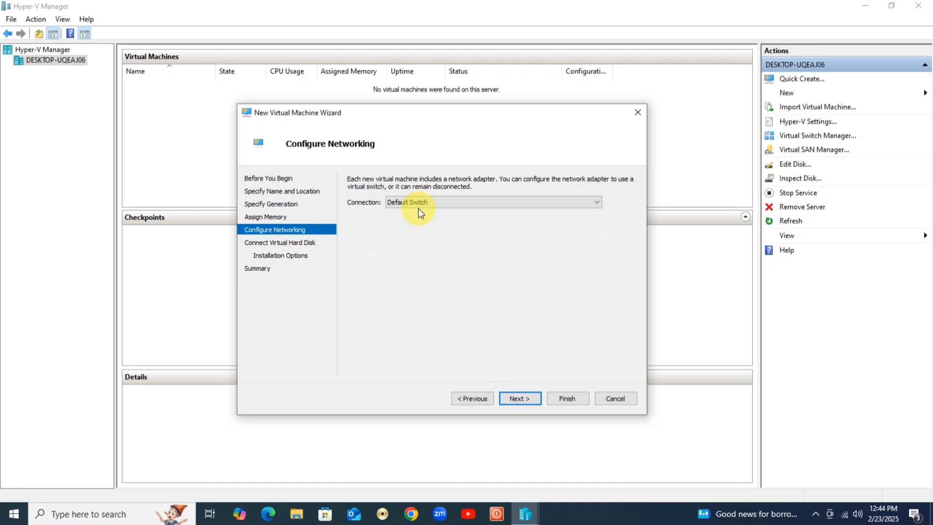
left_click(518, 399)
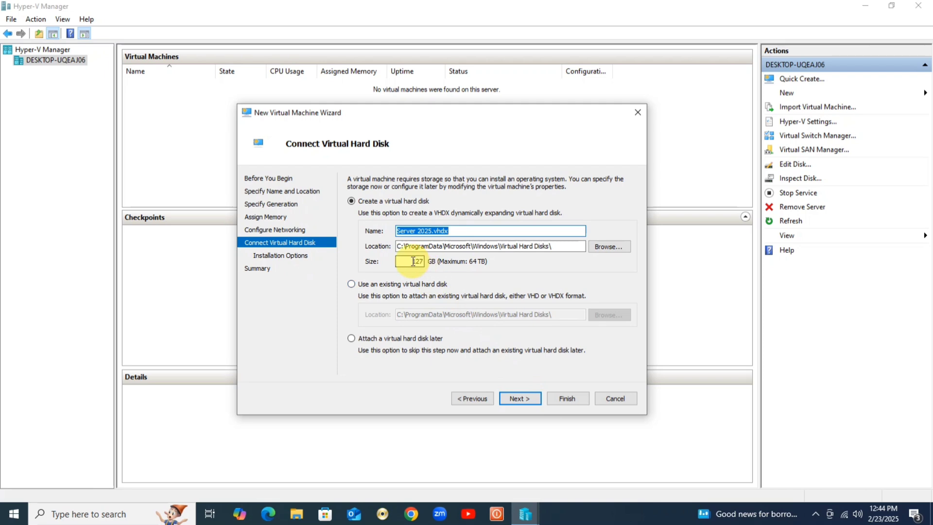
Set the size of the new virtual hard disk to 40 GB.
left_click_drag(408, 262, 448, 262)
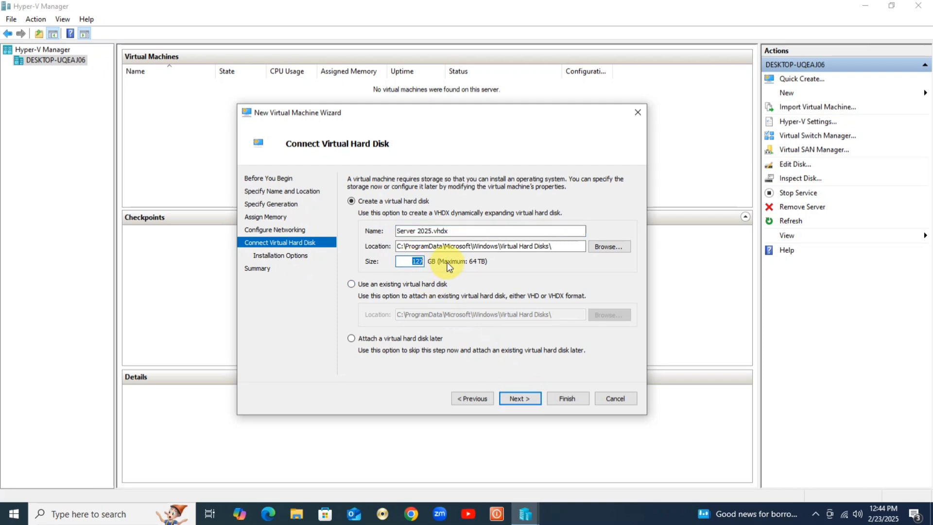
type("40")
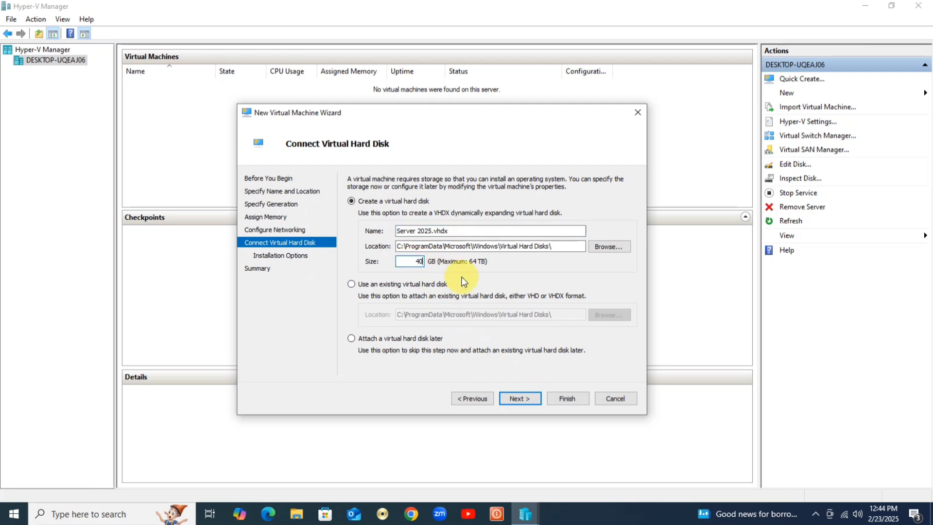
Continue to the installation options and choose to install the operating system from a bootable CD/DVD-ROM image file.
double_click(425, 259)
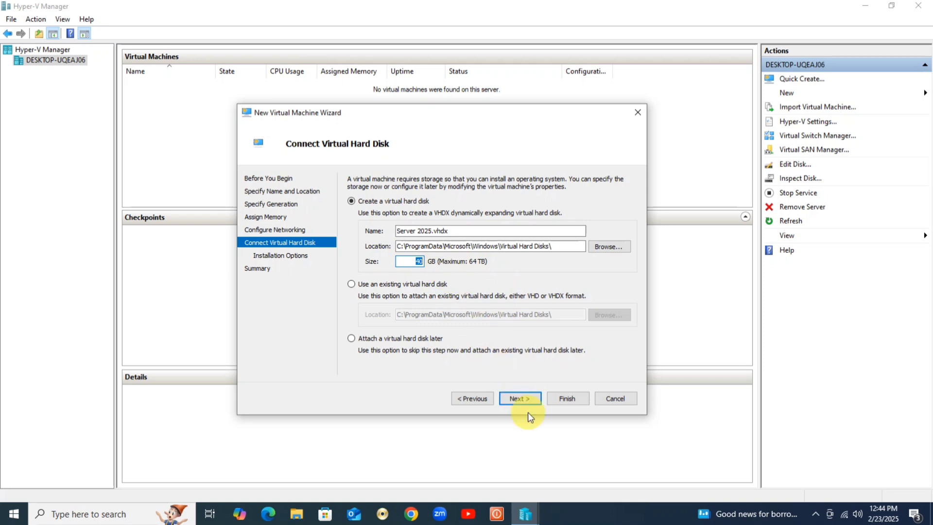
left_click(520, 398)
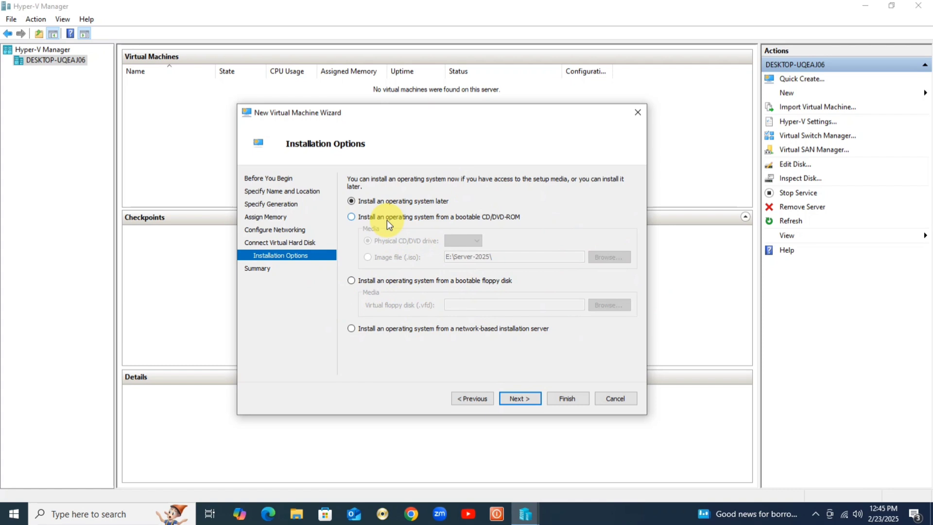
left_click(353, 217)
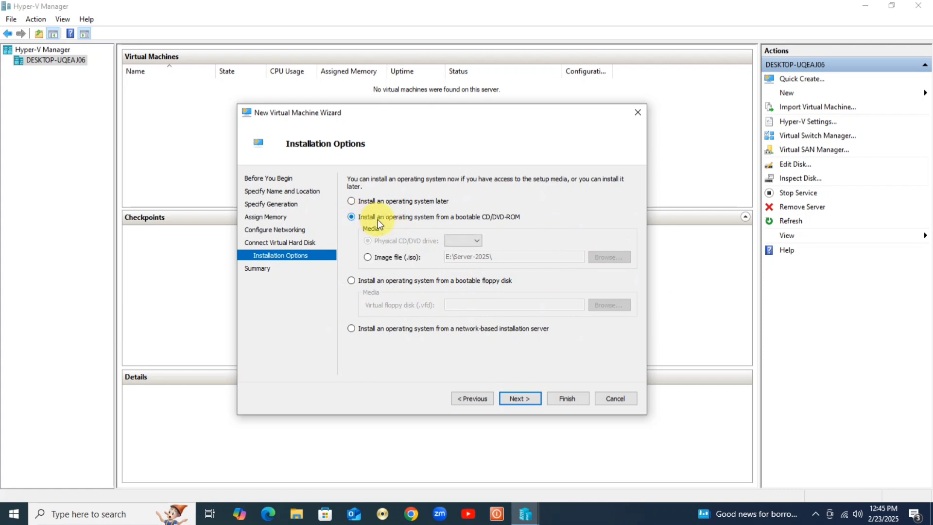
left_click(375, 260)
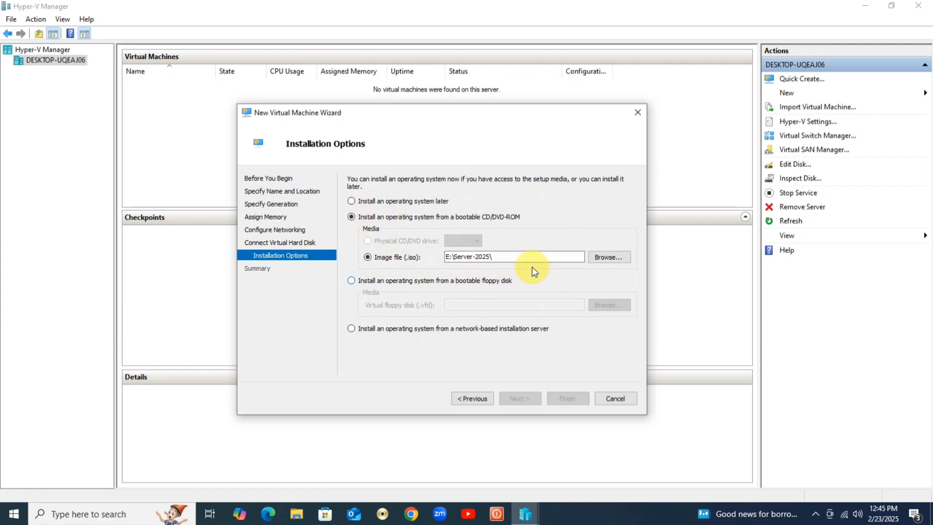
Browse for the image file on Local Disk (E:) and unlock the drive with its BitLocker password.
left_click(614, 258)
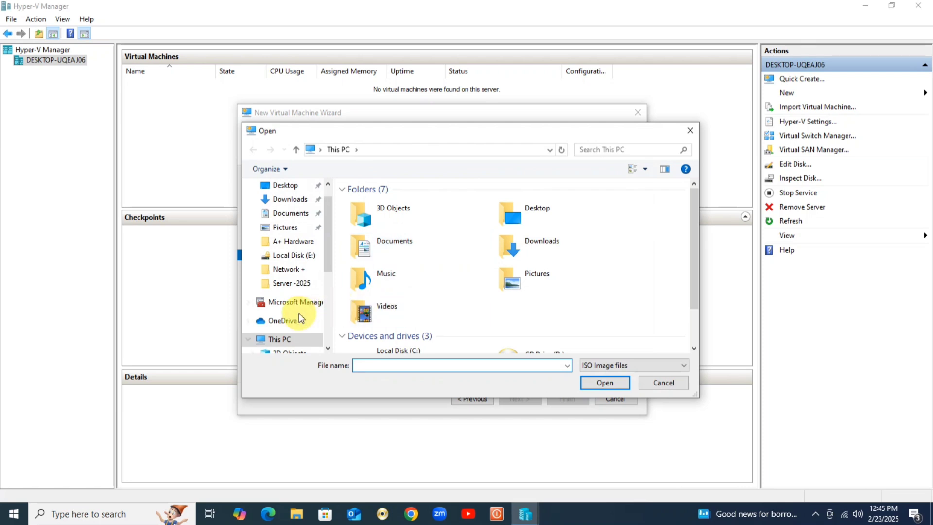
scroll(298, 316, "down", 3)
scroll(298, 336, "down", 1)
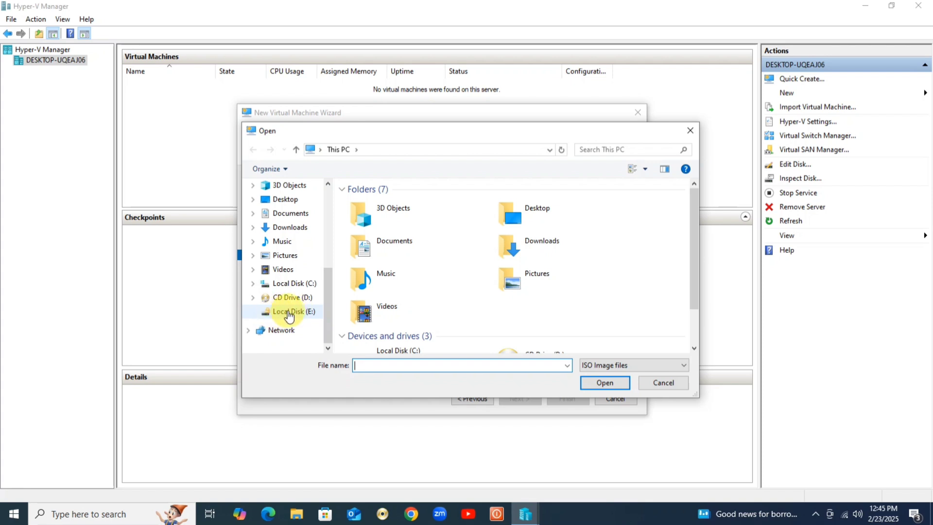
left_click(289, 312)
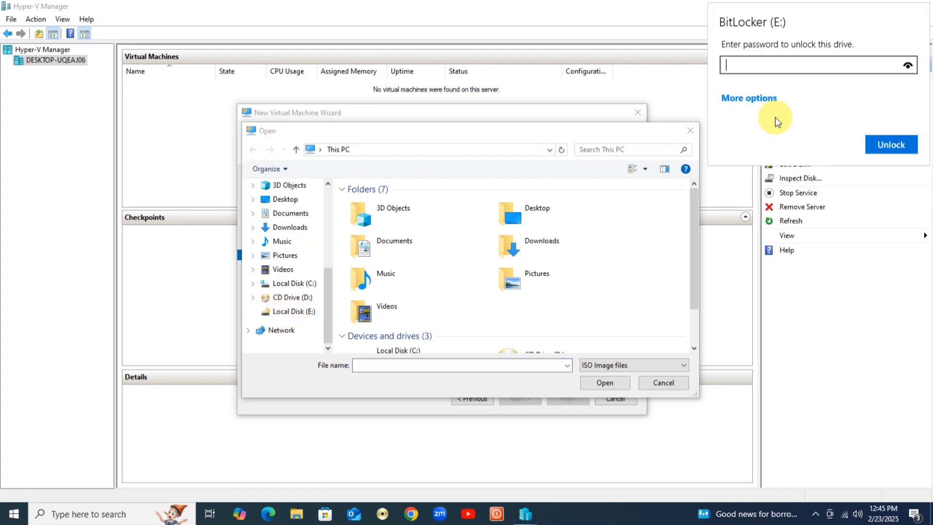
type("********")
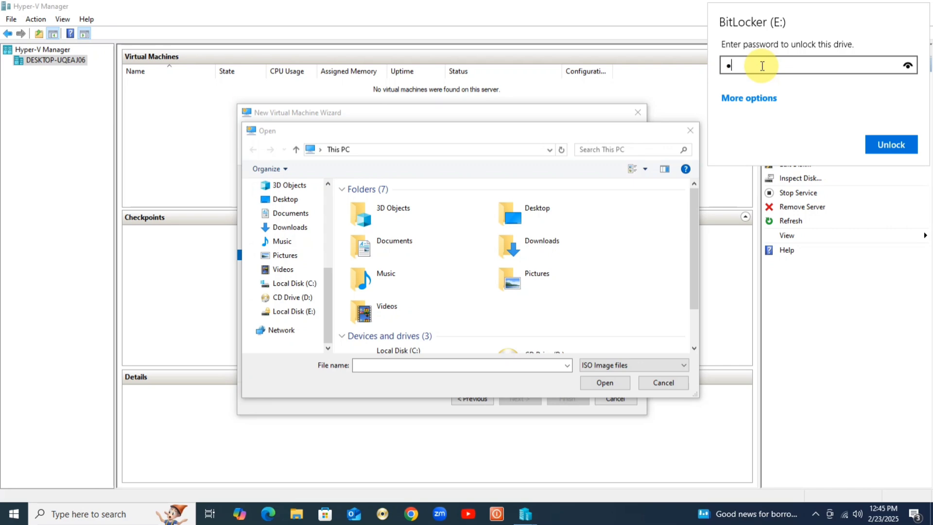
type("******")
key("Return")
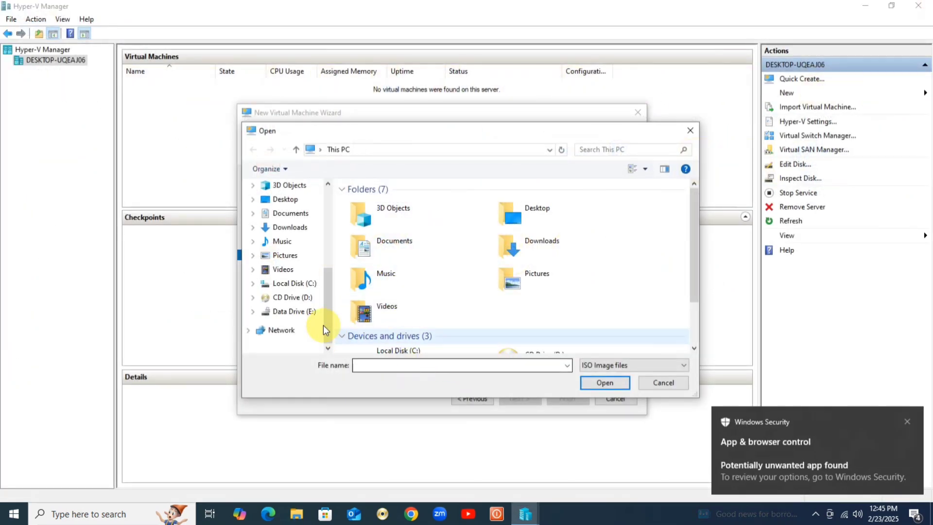
Select the Server 2025 ISO from the Server-2025 folder on Data Drive (E:) as the installation image.
left_click(303, 313)
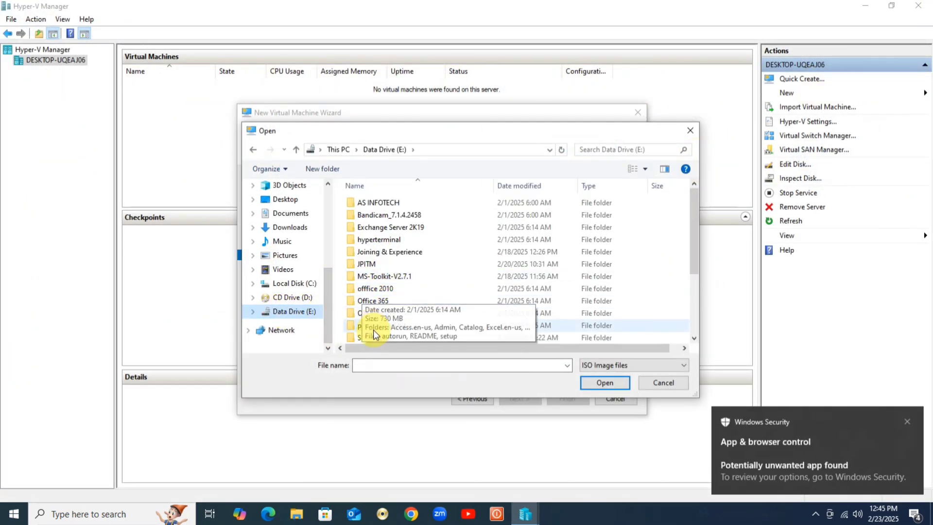
scroll(390, 316, "down", 2)
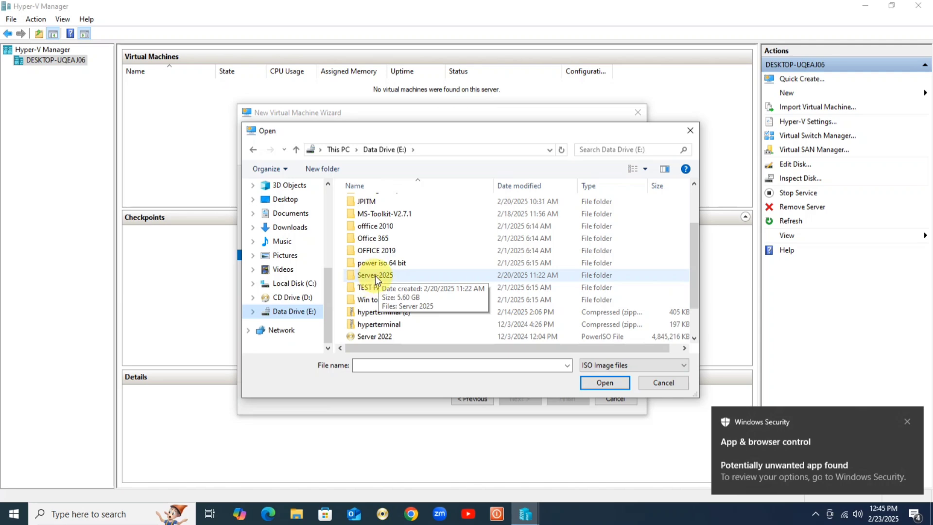
double_click(375, 276)
left_click(377, 201)
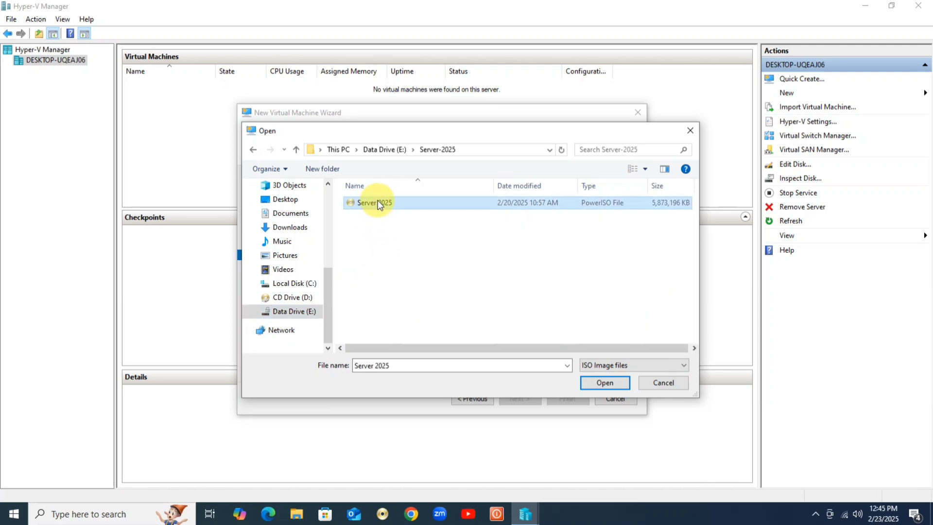
left_click(604, 383)
left_click(548, 257)
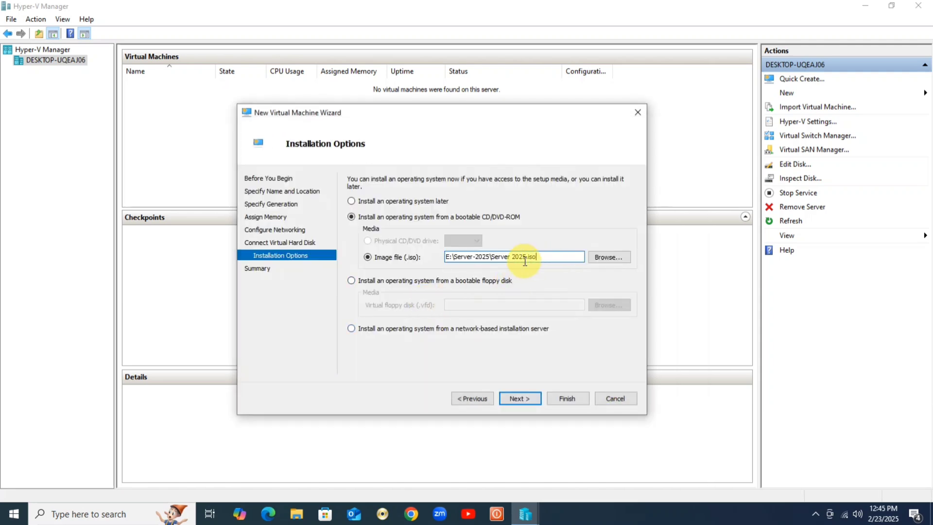
left_click_drag(524, 262, 392, 264)
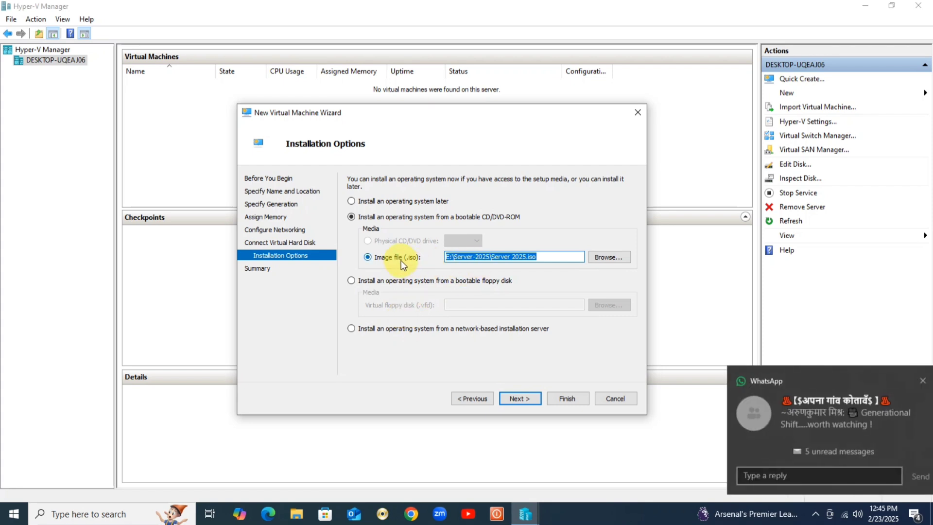
left_click(908, 380)
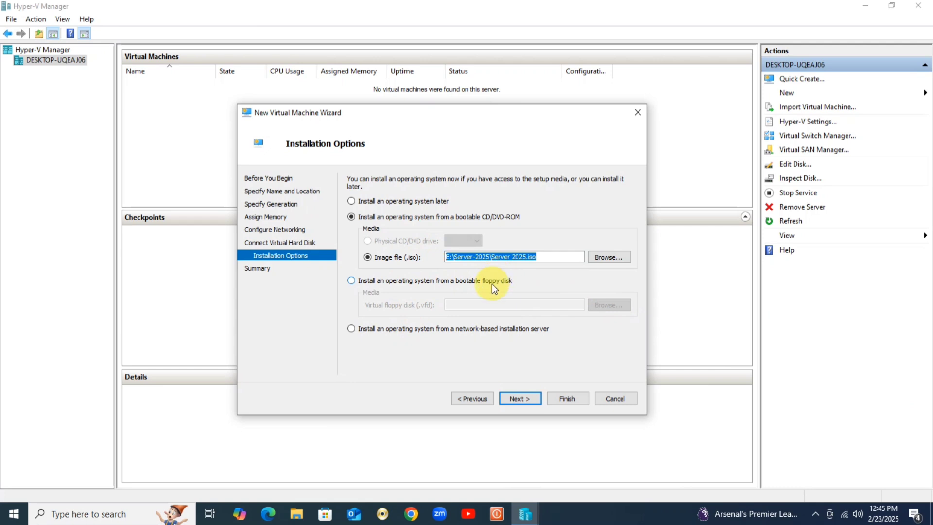
Continue to the summary, review the virtual machine's settings and create the machine.
left_click(524, 404)
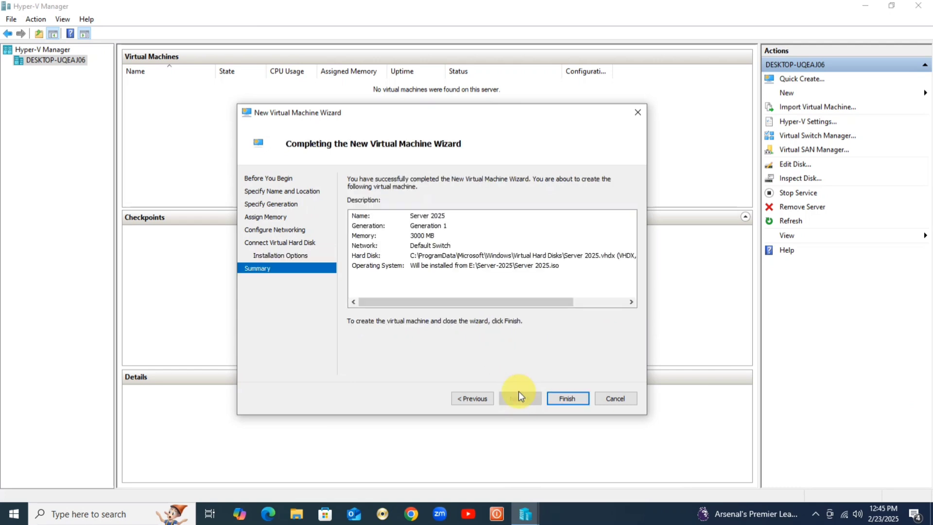
left_click_drag(392, 278, 499, 199)
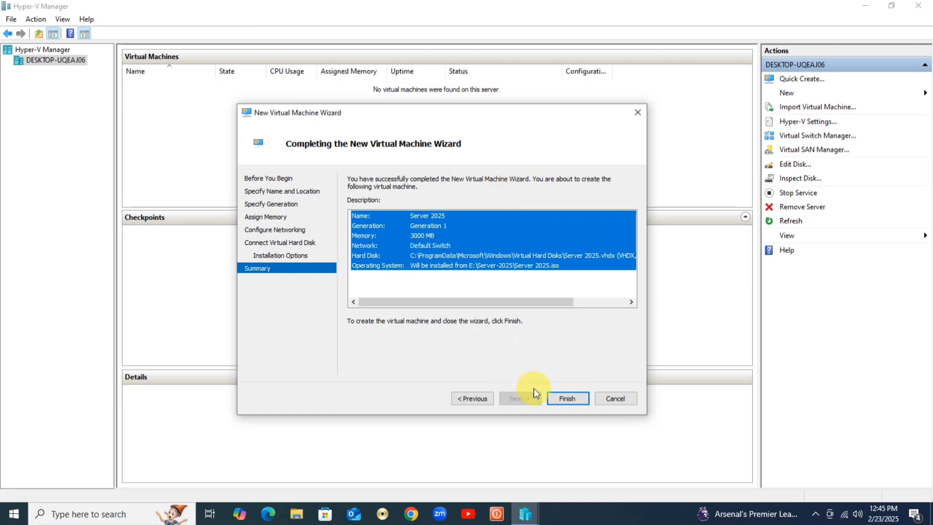
left_click(560, 396)
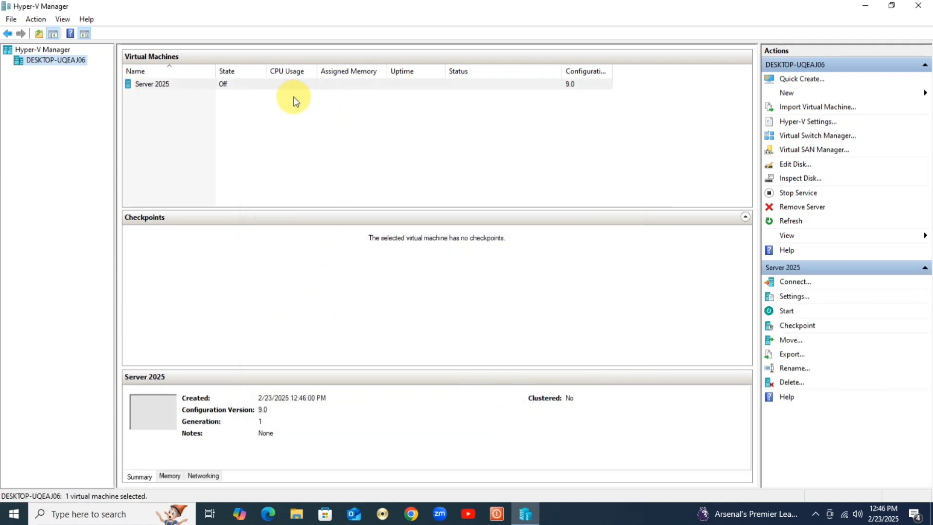
Start the Server 2025 virtual machine, open its connection window and maximize it.
left_click(785, 311)
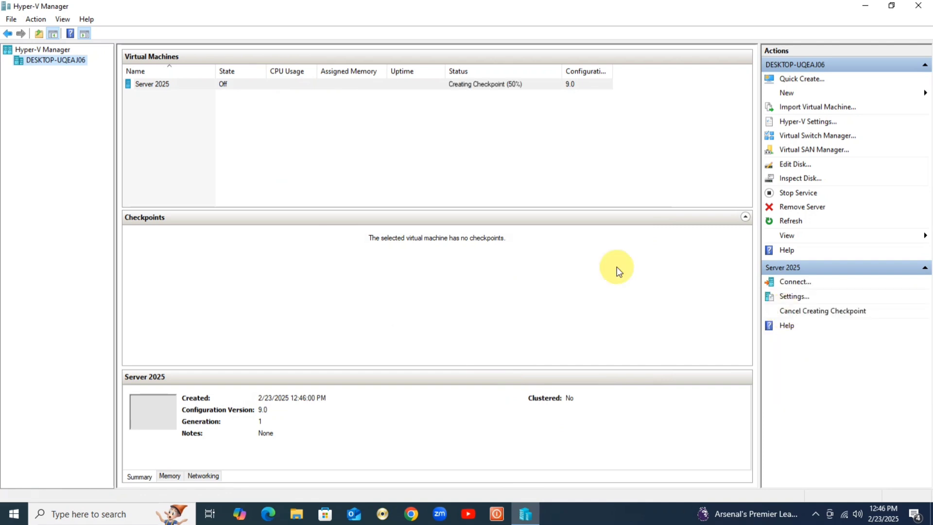
double_click(157, 411)
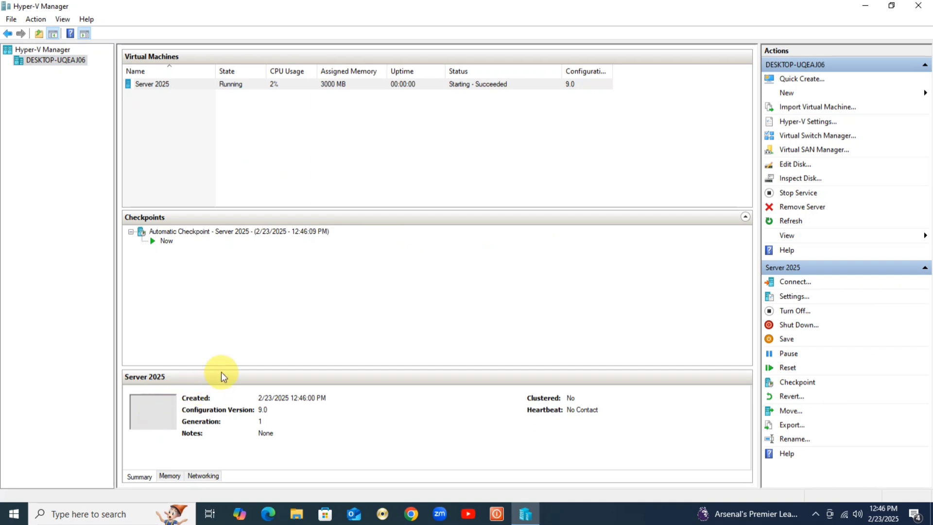
left_click(357, 43)
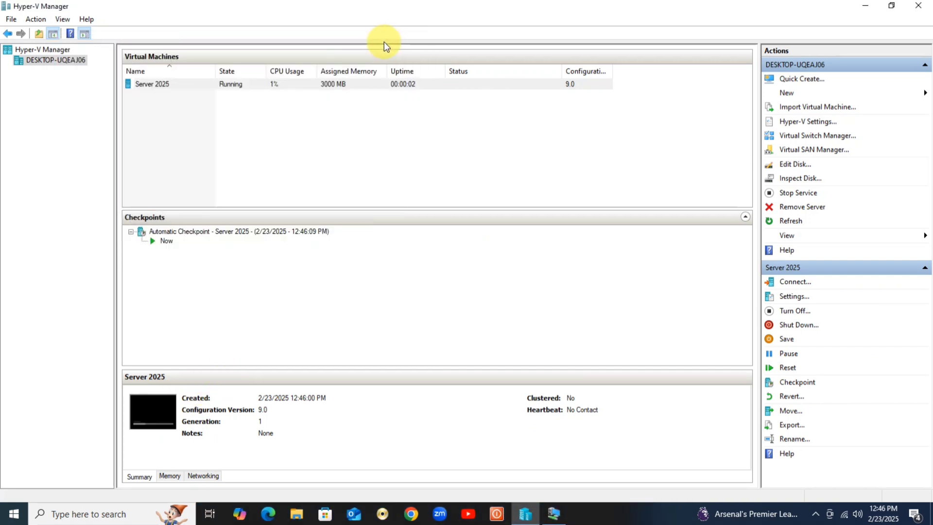
left_click(554, 513)
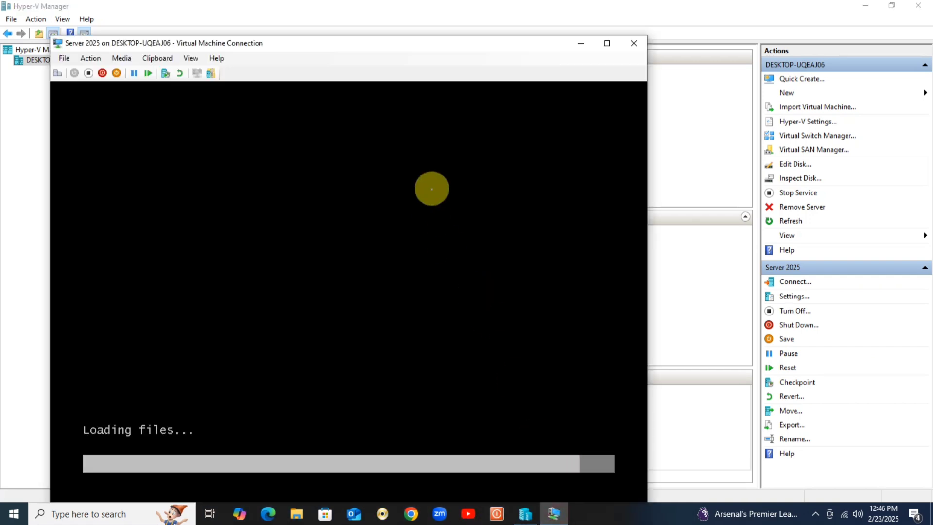
left_click(604, 40)
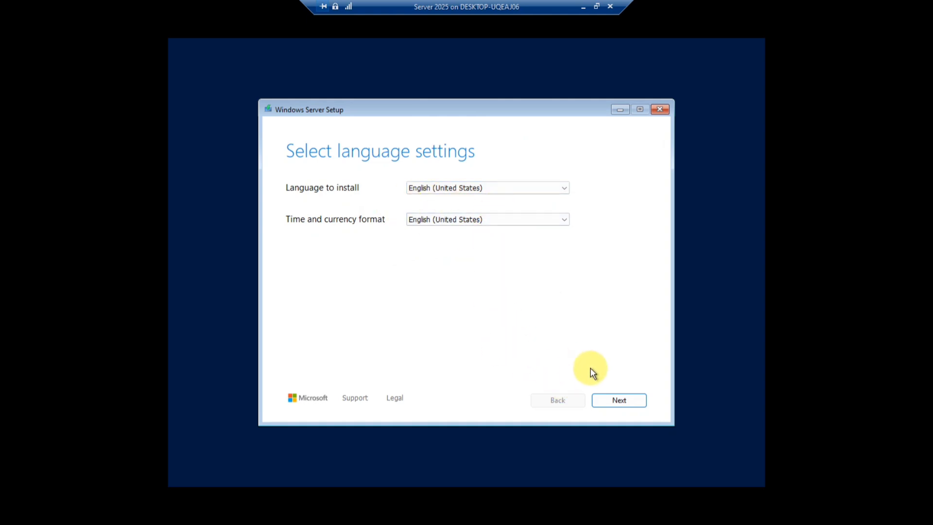
Accept English (United States) and the US keyboard, keep Install Windows Server and agree to delete everything.
left_click(620, 401)
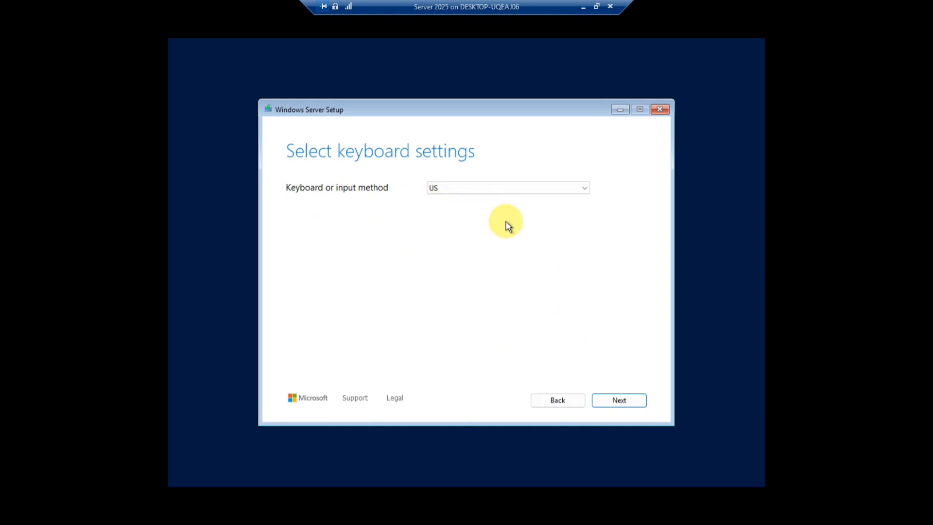
left_click(619, 402)
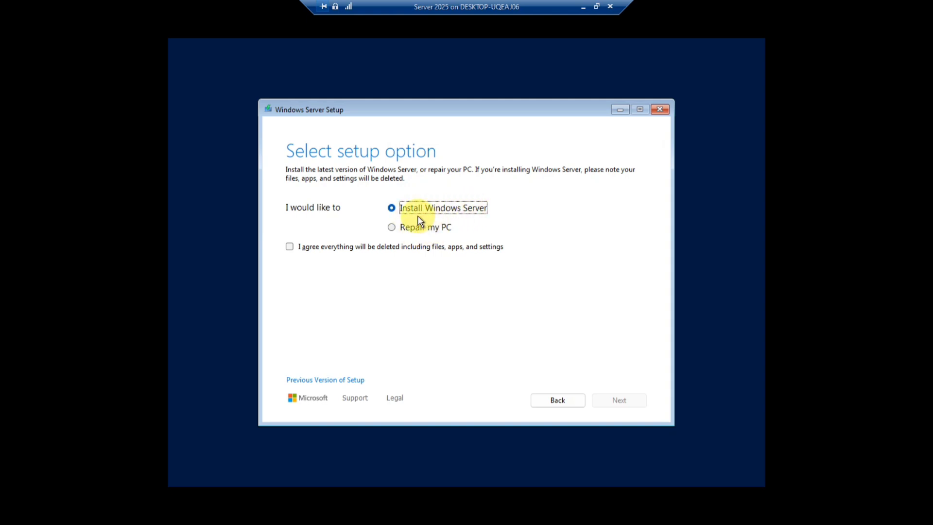
left_click(289, 247)
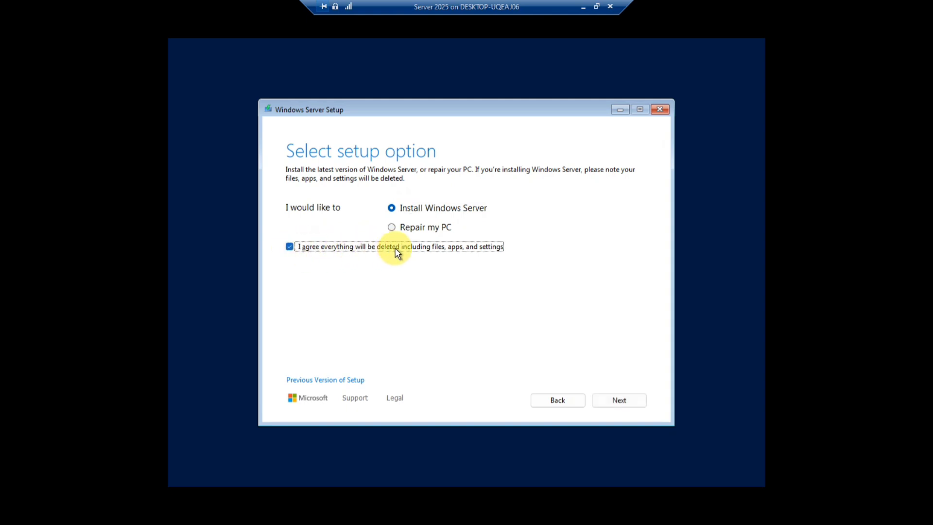
left_click(623, 401)
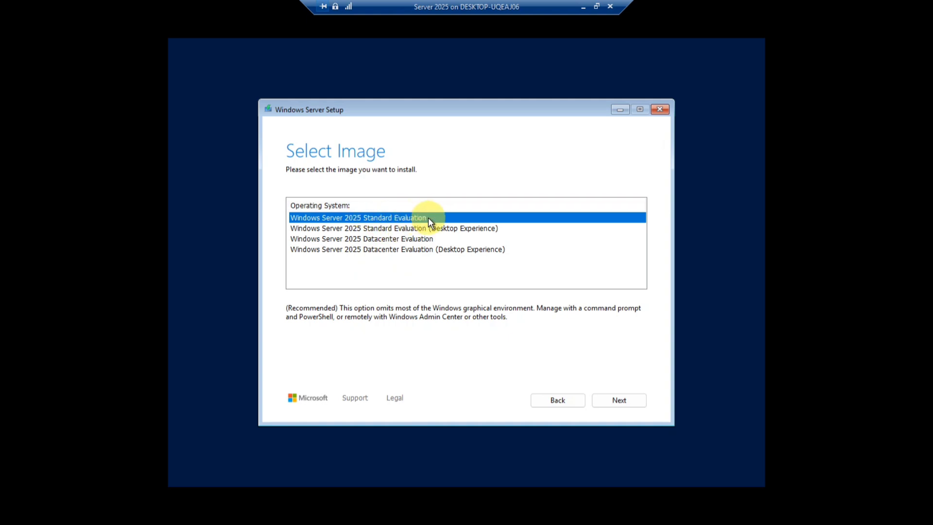
Compare the Standard and Datacenter Evaluation images and the Desktop Experience variant by their descriptions.
left_click(377, 240)
left_click(391, 218)
left_click(387, 239)
left_click(398, 218)
left_click(391, 237)
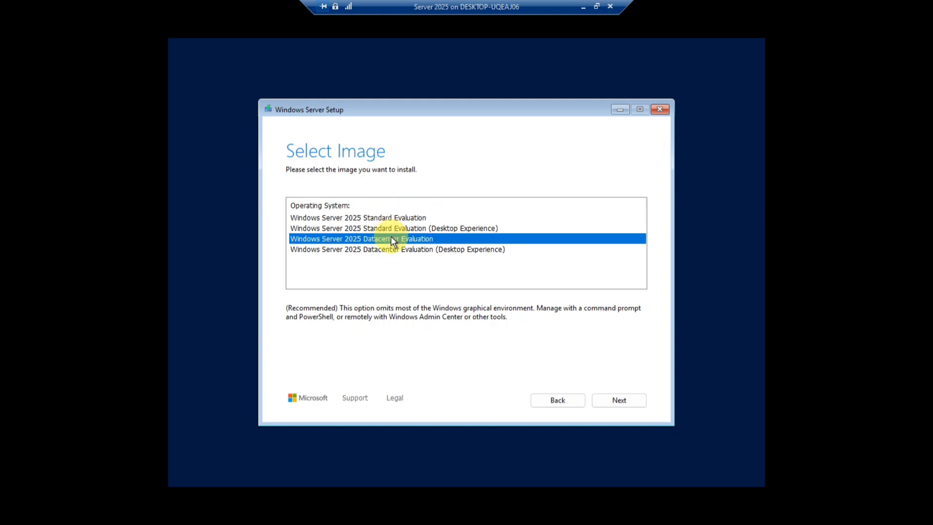
left_click(399, 218)
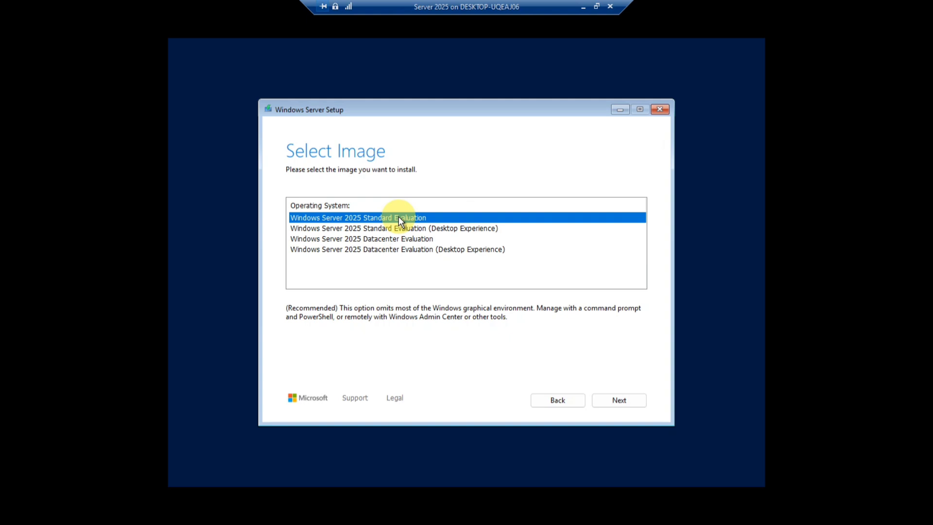
left_click(423, 228)
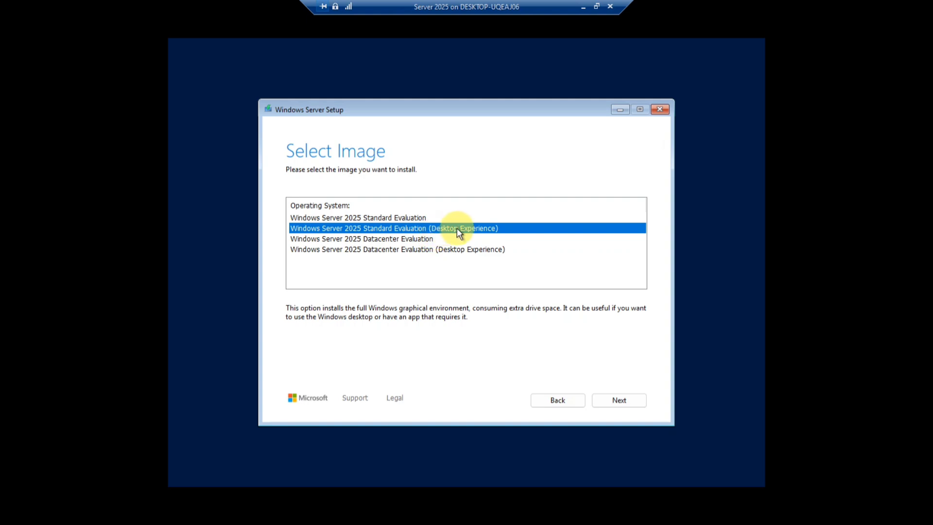
left_click(410, 218)
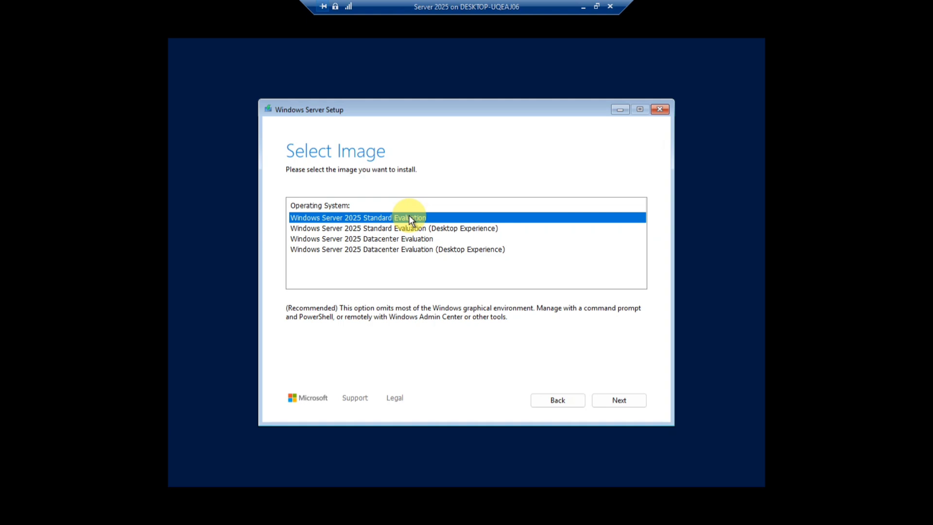
Select the Windows Server 2025 Standard Evaluation (Desktop Experience) image and continue to the license terms.
left_click(417, 230)
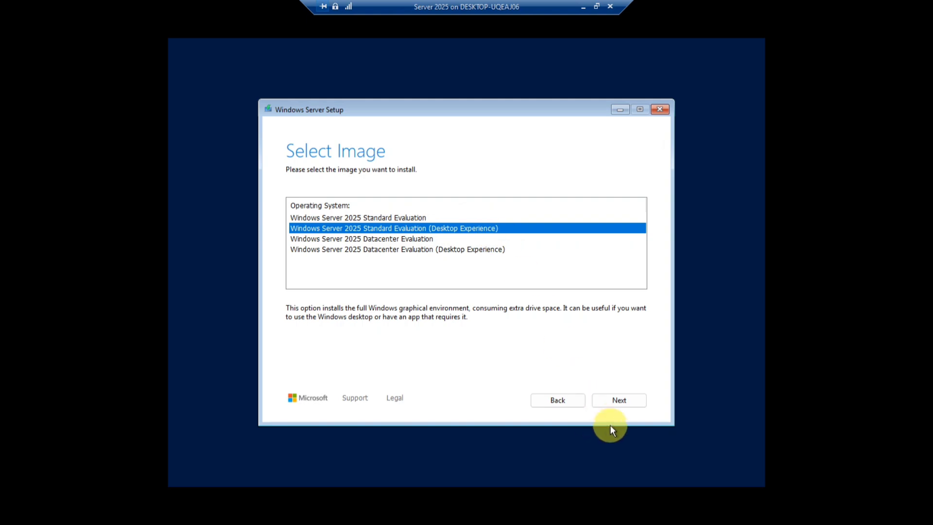
left_click(622, 401)
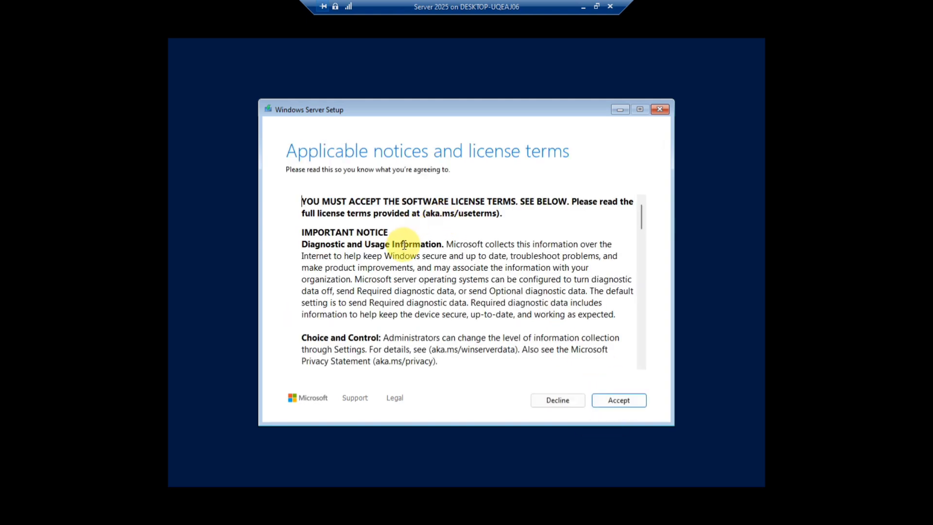
Read through the license terms to the end and accept them.
scroll(413, 250, "down", 5)
scroll(433, 228, "down", 15)
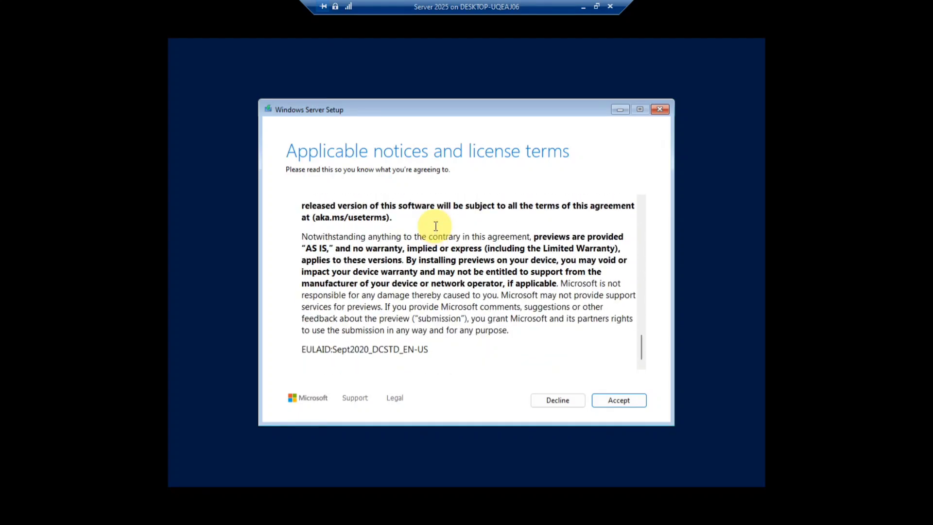
scroll(436, 225, "up", 5)
scroll(435, 225, "down", 5)
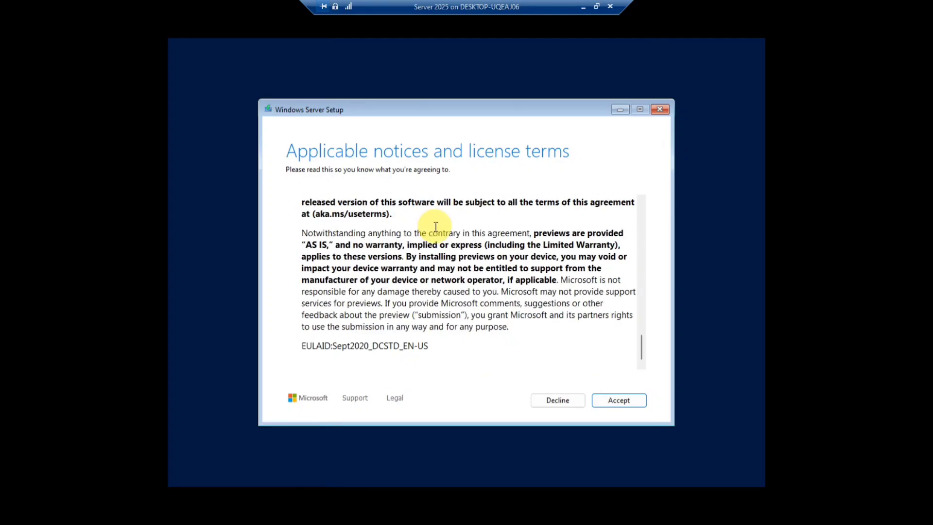
left_click(622, 401)
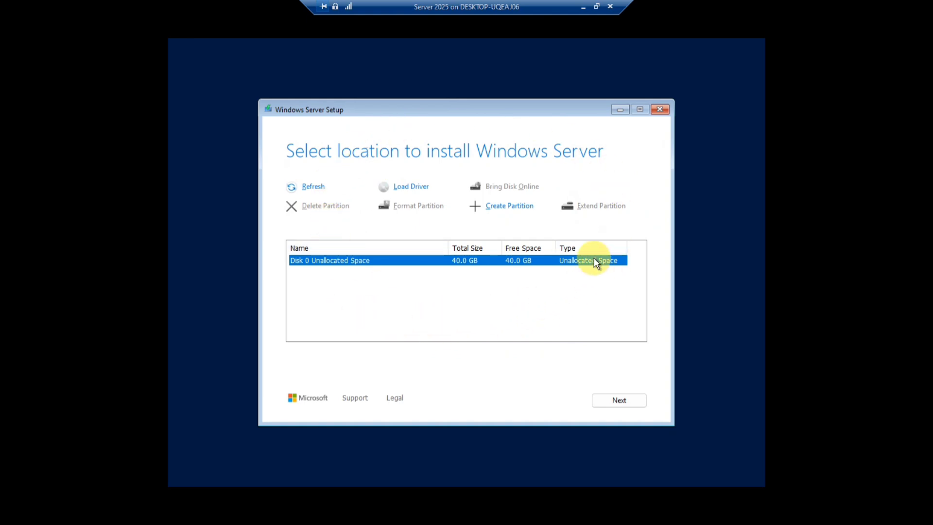
Refresh the disk list and create a partition of 40958 MB from the unallocated space on Disk 0.
left_click(311, 190)
left_click(503, 208)
double_click(360, 226)
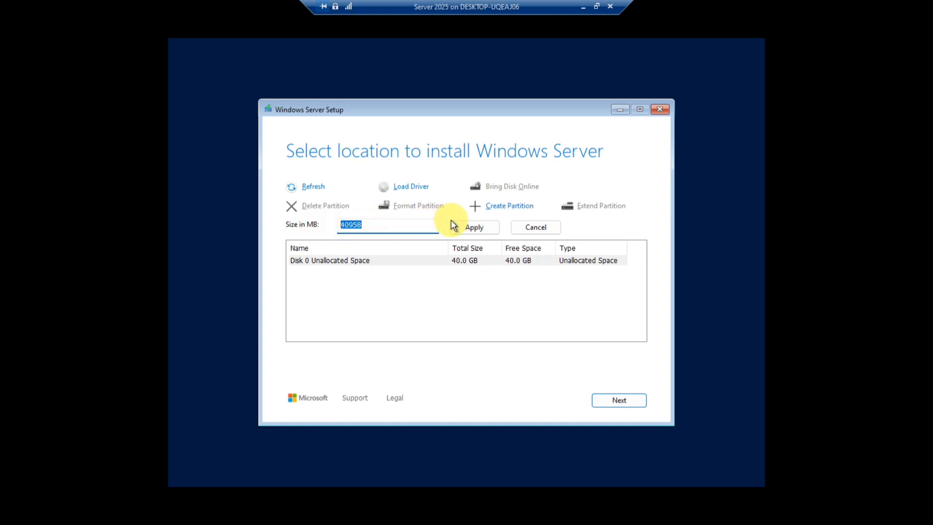
left_click(470, 227)
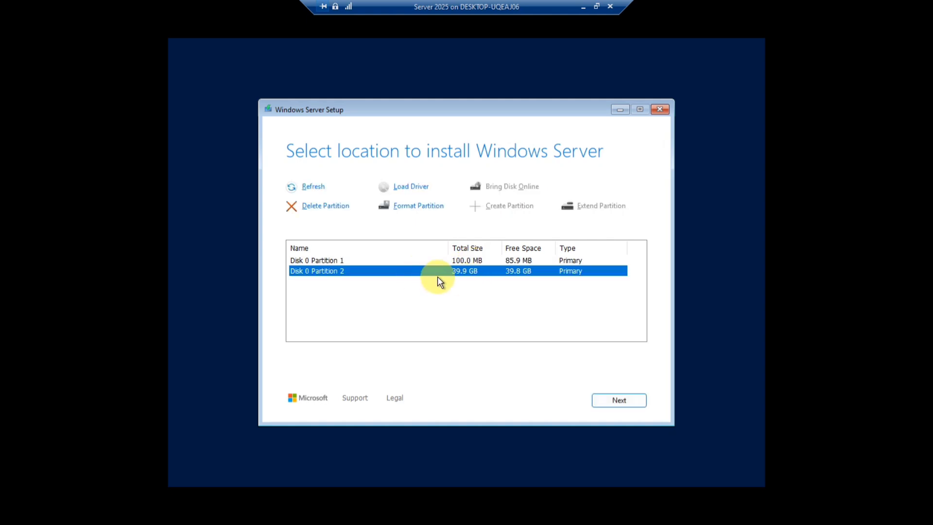
Choose Disk 0 Partition 2 as the install location and start the Windows Server installation.
left_click(464, 257)
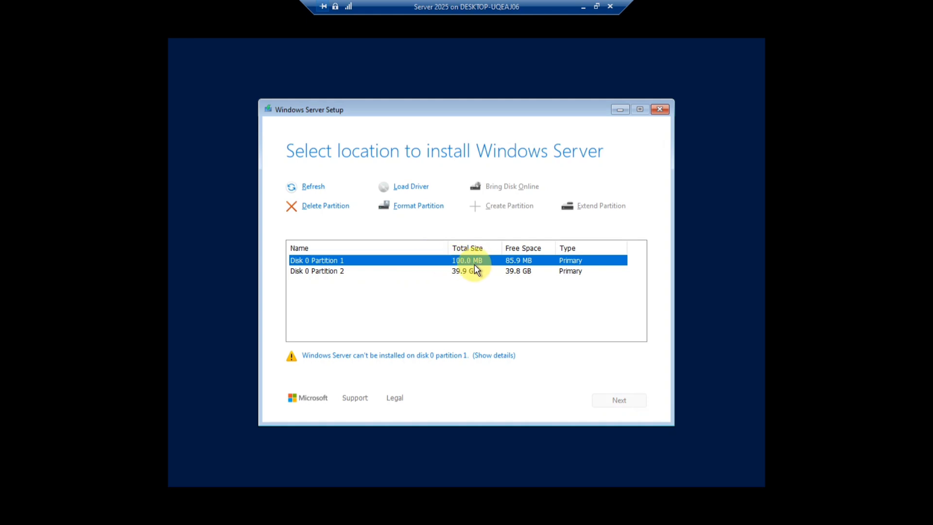
left_click(437, 273)
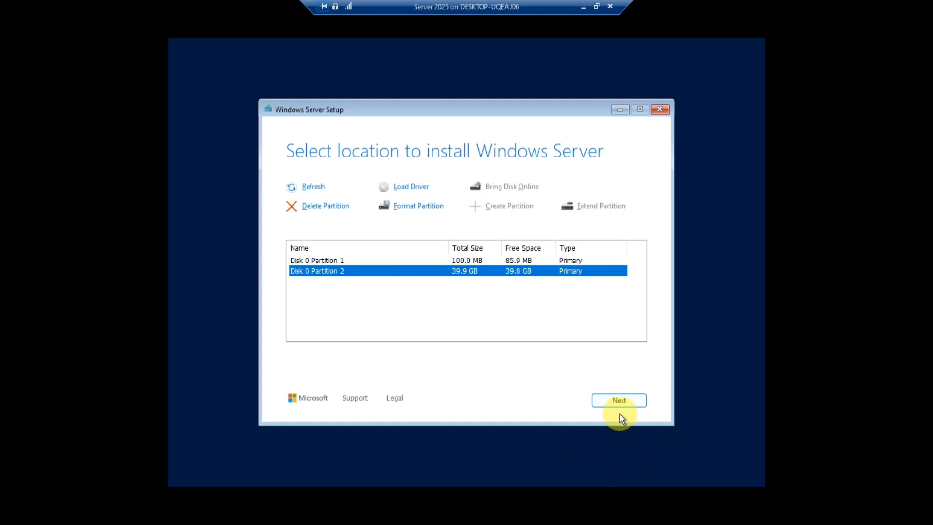
left_click(618, 401)
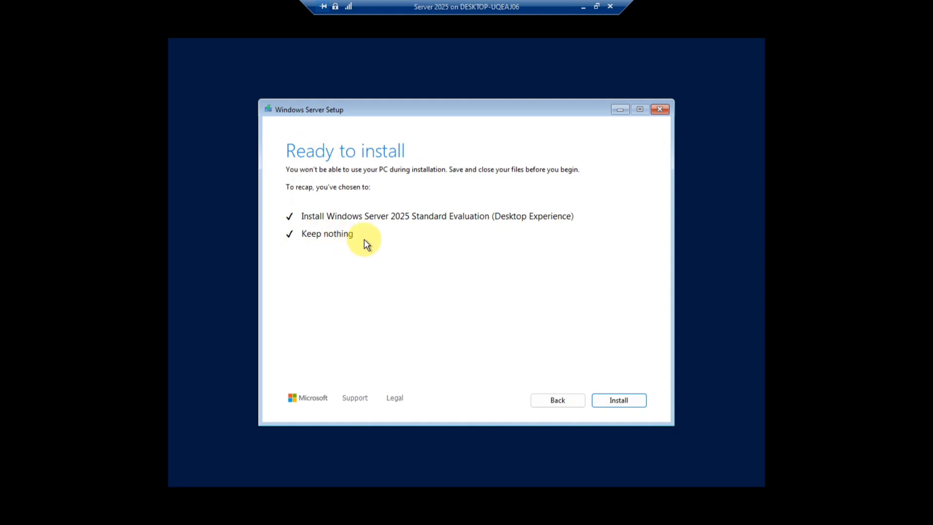
left_click(625, 401)
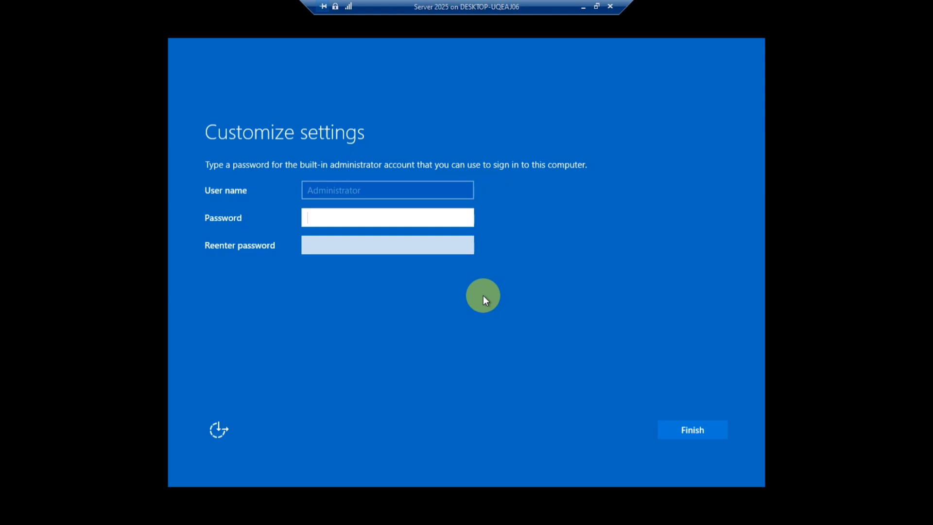
Enter and re-enter the password for the built-in Administrator account and finish the setup customization.
type("•••••••")
key("Tab")
type("•••••••")
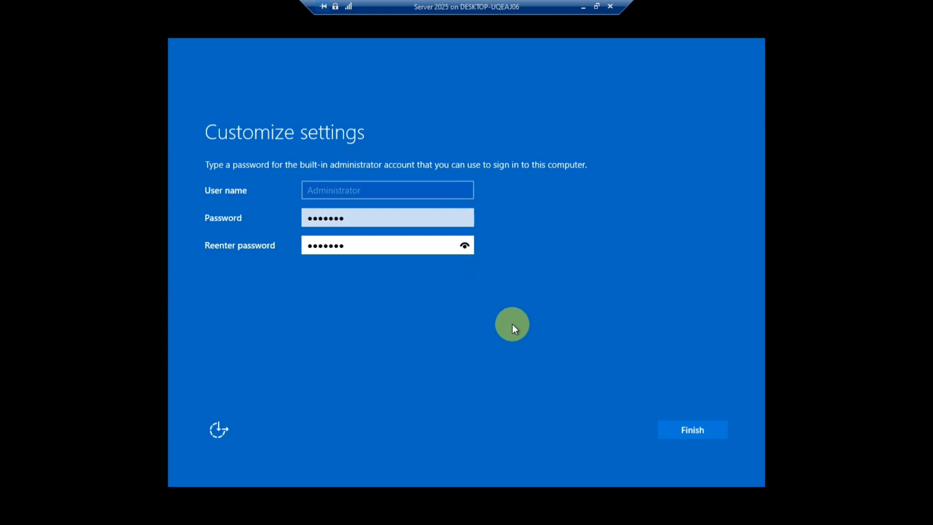
left_click(684, 432)
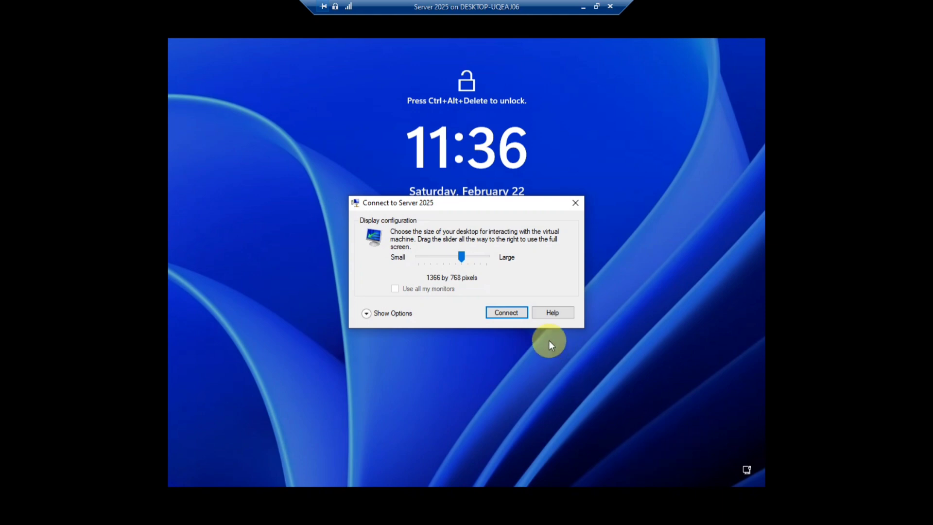
Connect to the virtual machine at 1366 by 768 pixels and sign in as Administrator with the account password.
left_click(508, 313)
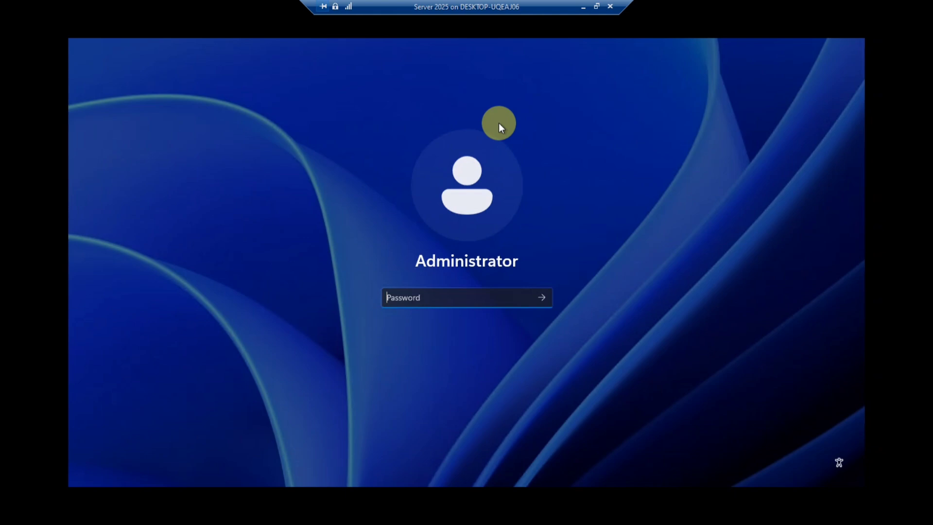
type("•••••")
type("••")
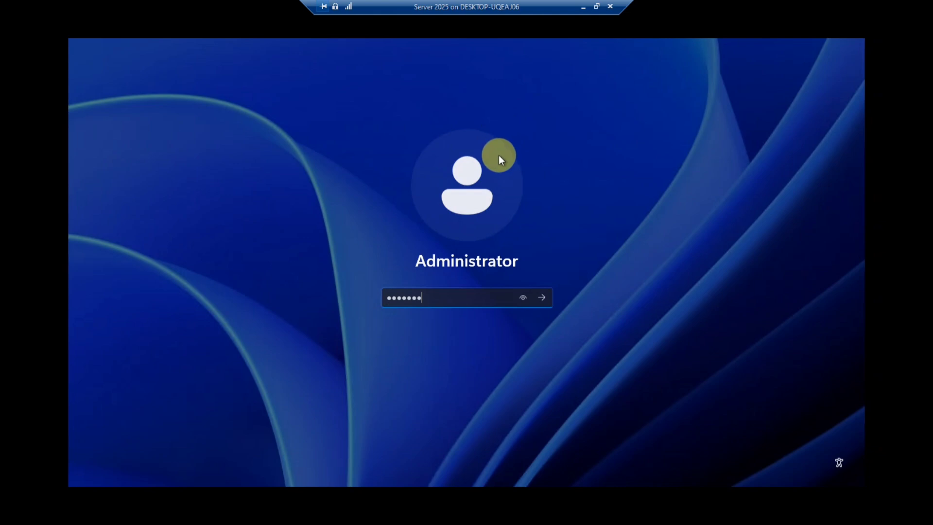
left_click(543, 304)
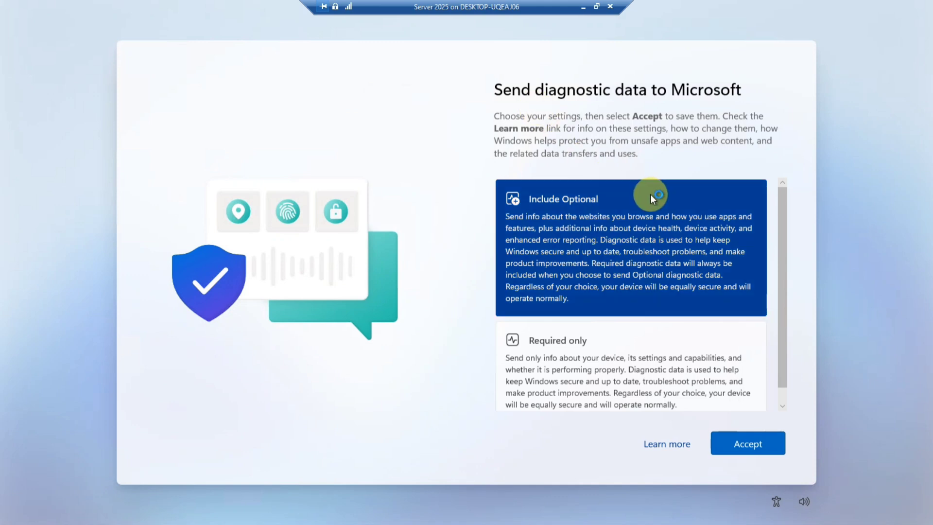
Review the diagnostic data choices and accept the Include Optional setting.
scroll(650, 204, "down", 1)
scroll(637, 266, "up", 1)
scroll(637, 267, "down", 1)
scroll(602, 277, "up", 1)
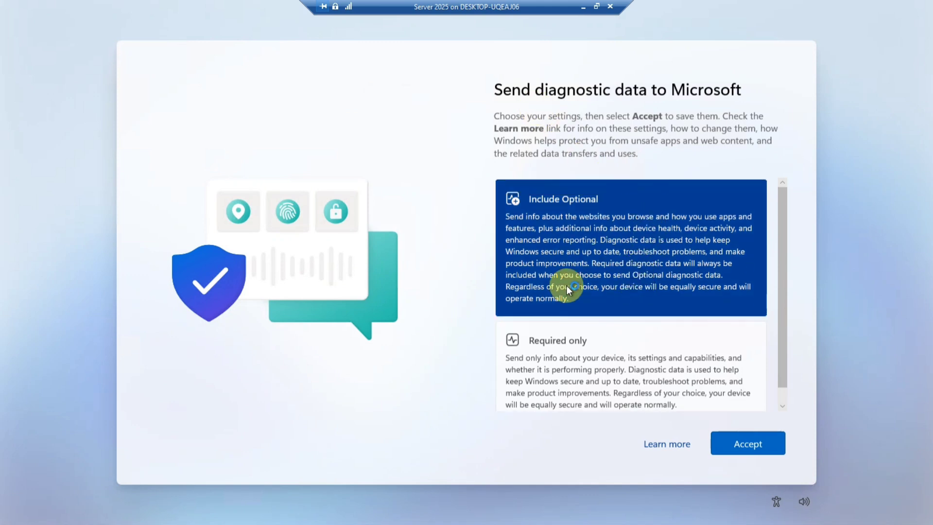
scroll(534, 279, "down", 1)
scroll(539, 272, "up", 1)
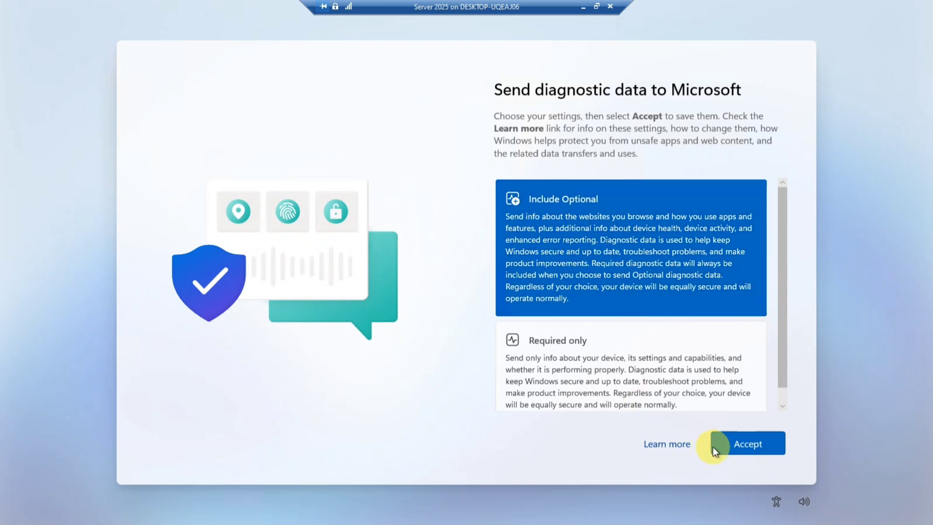
left_click(744, 441)
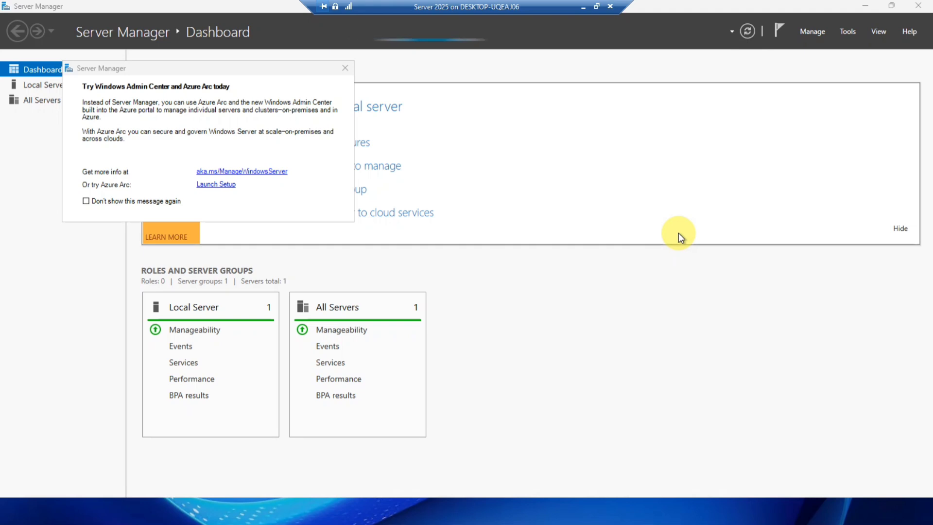
Dismiss the Windows Admin Center message for good, close Server Manager and refresh the desktop.
left_click(146, 201)
left_click(344, 68)
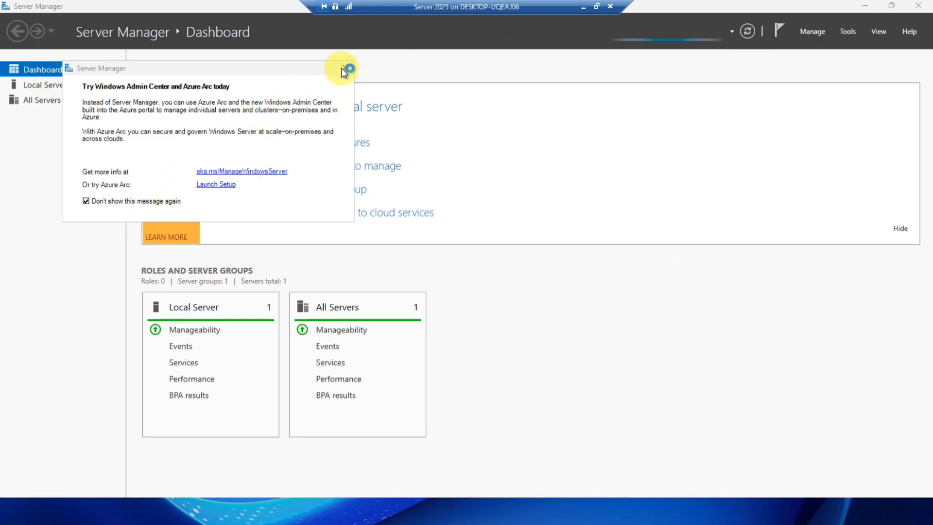
left_click(928, 5)
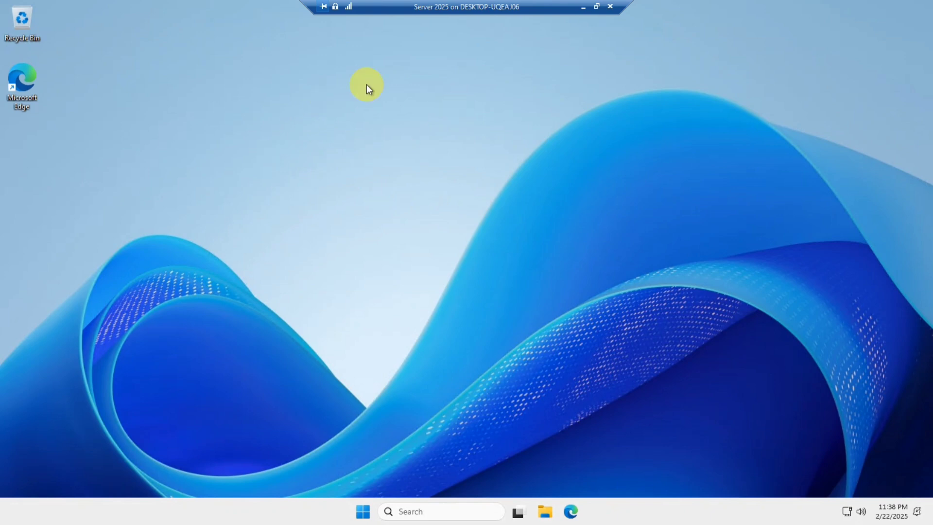
right_click(336, 112)
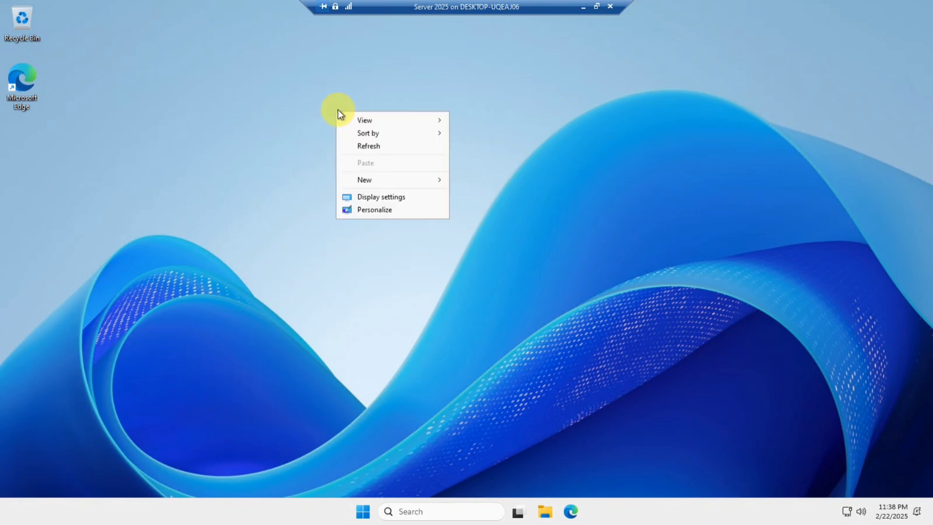
left_click(365, 147)
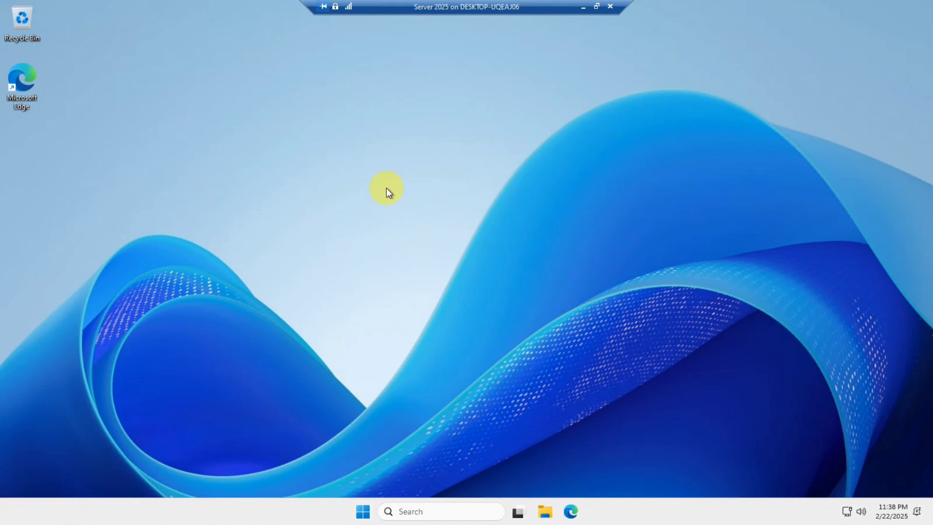
Set the taskbar alignment to Left in the taskbar behaviors and close Settings.
right_click(638, 514)
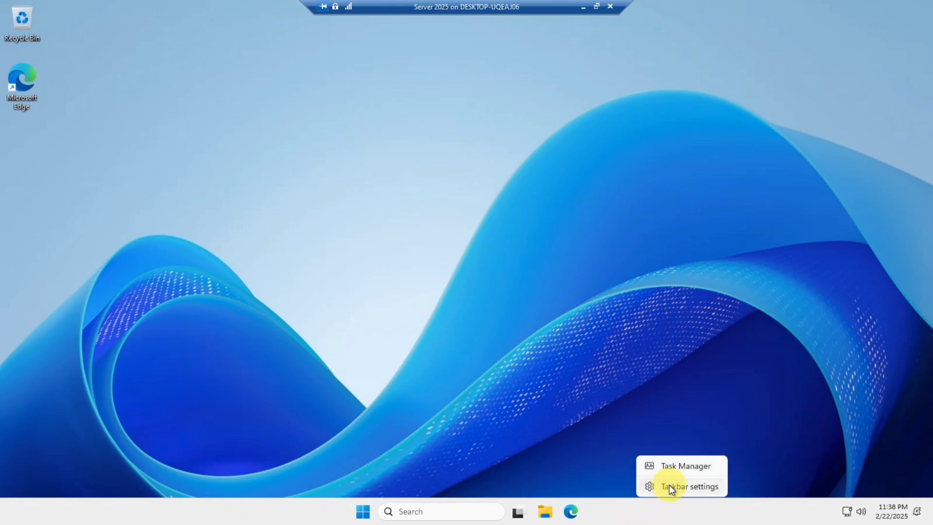
left_click(669, 486)
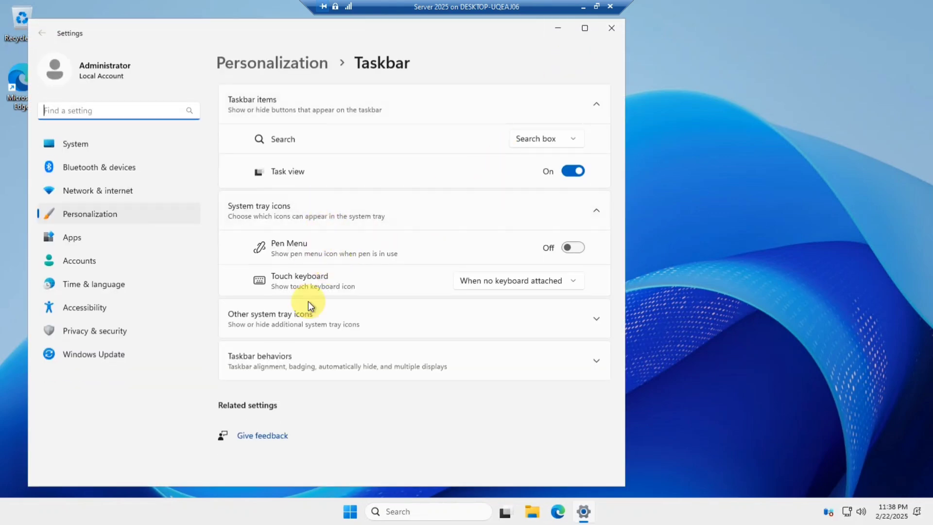
left_click(311, 356)
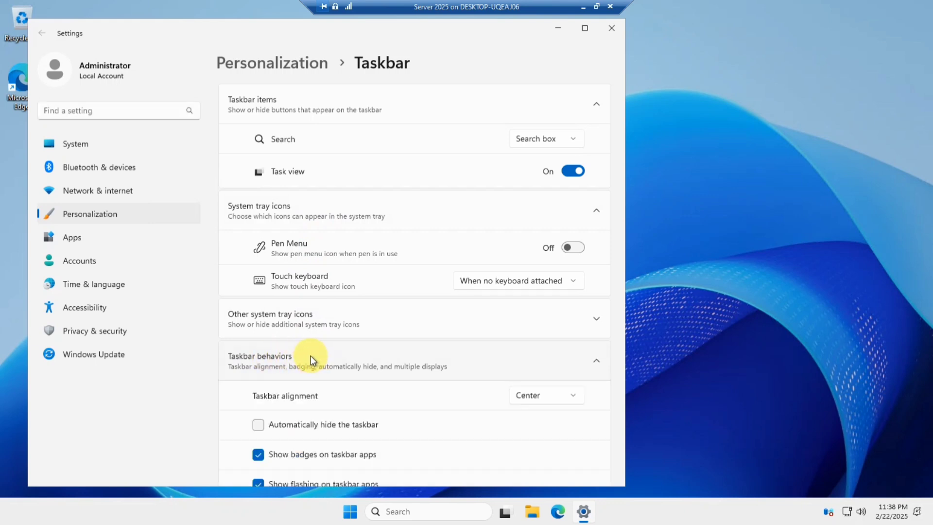
scroll(520, 369, "down", 3)
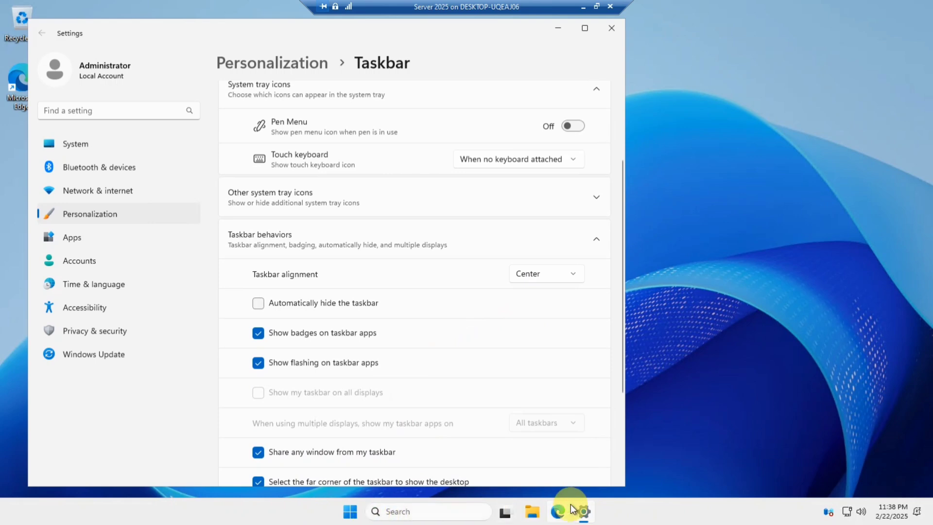
left_click(530, 282)
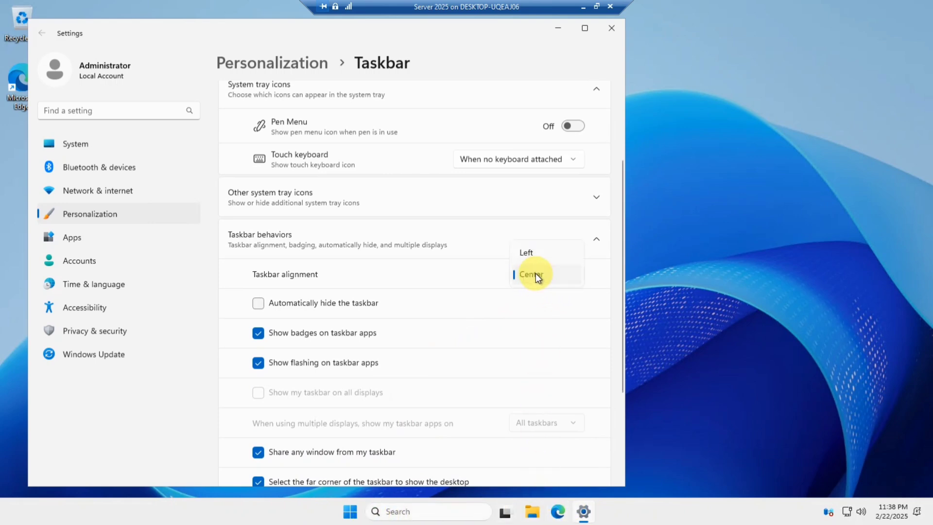
left_click(529, 252)
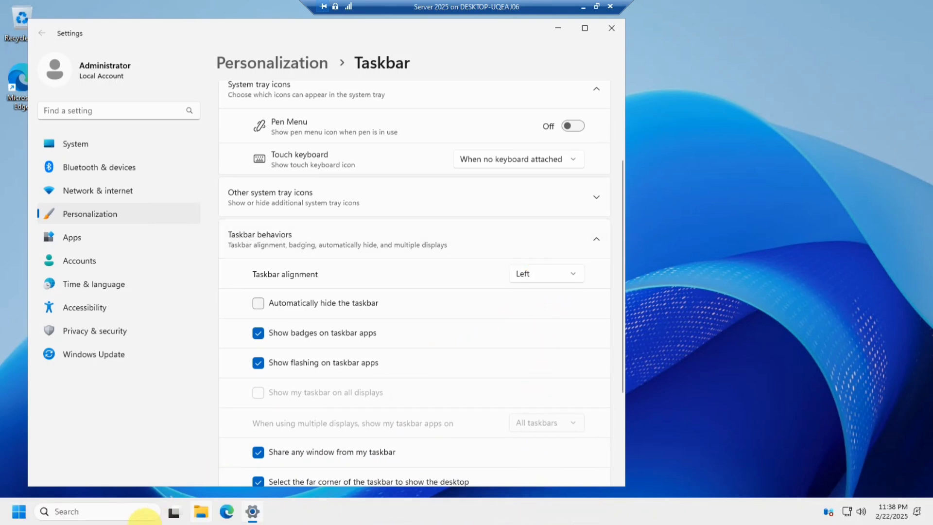
left_click(610, 29)
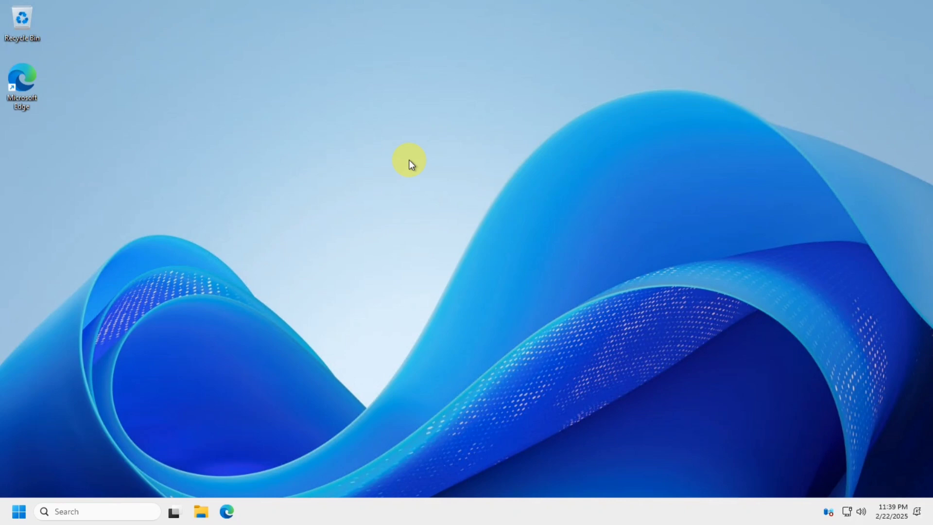
Close the Server 2025 virtual machine connection and return to the host desktop.
mouse_move(483, 4)
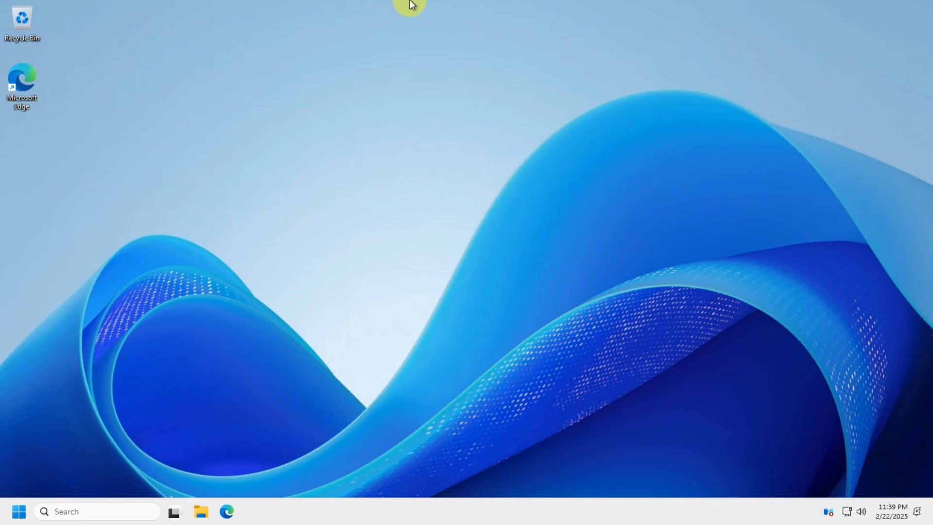
left_click(616, 7)
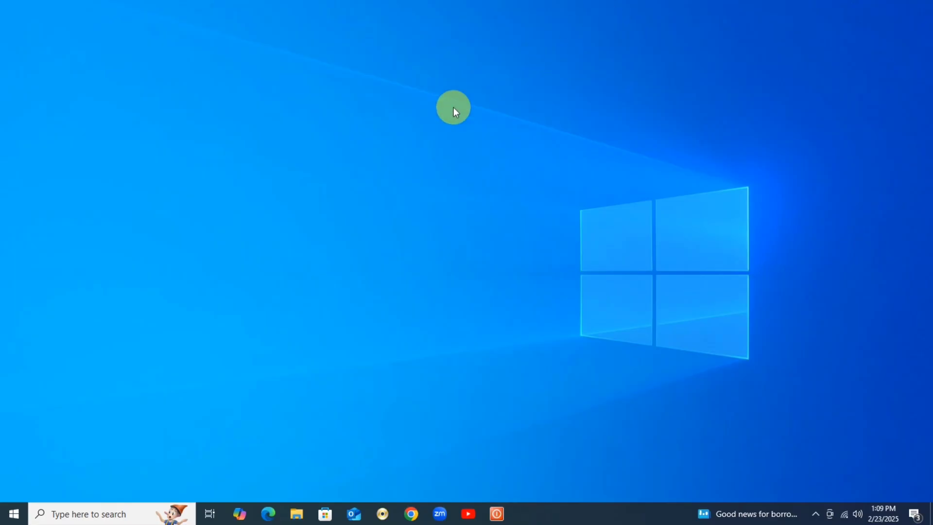